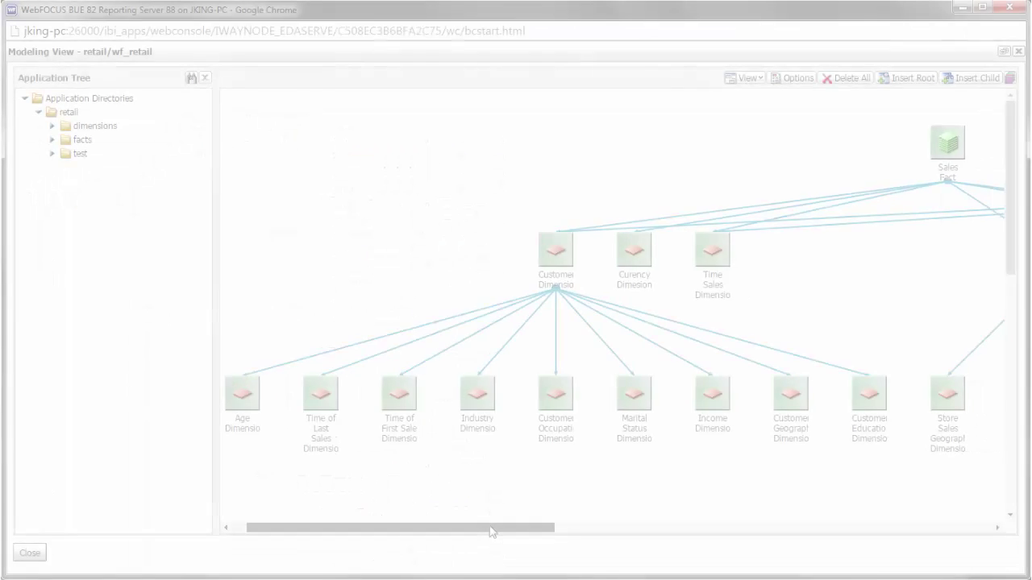
- Close the retail data model view and go to the Getting Started page
{"action": "left_click_drag", "start_coordinate": [490, 531], "coordinate": [903, 527]}
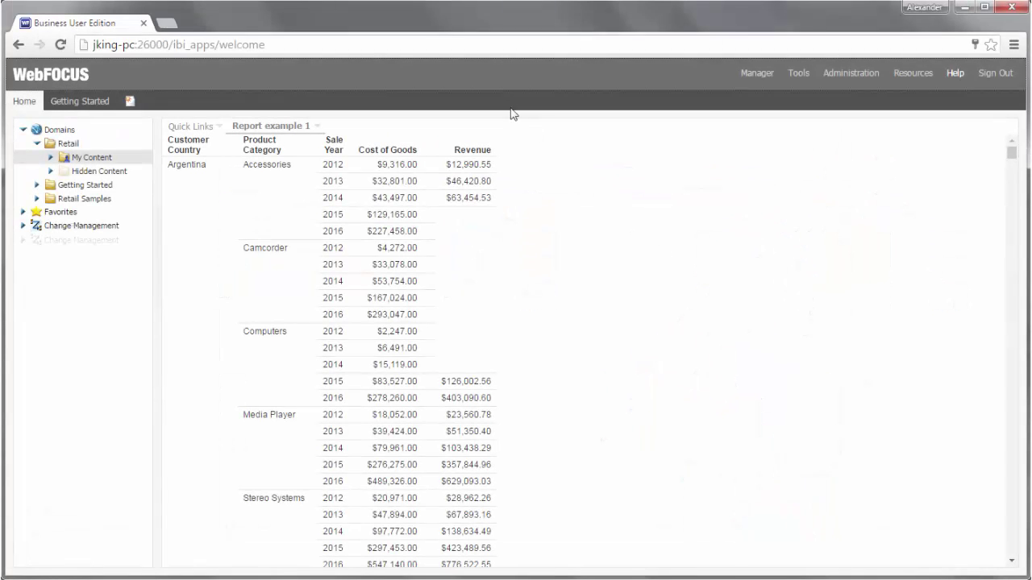
{"action": "left_click", "coordinate": [83, 100]}
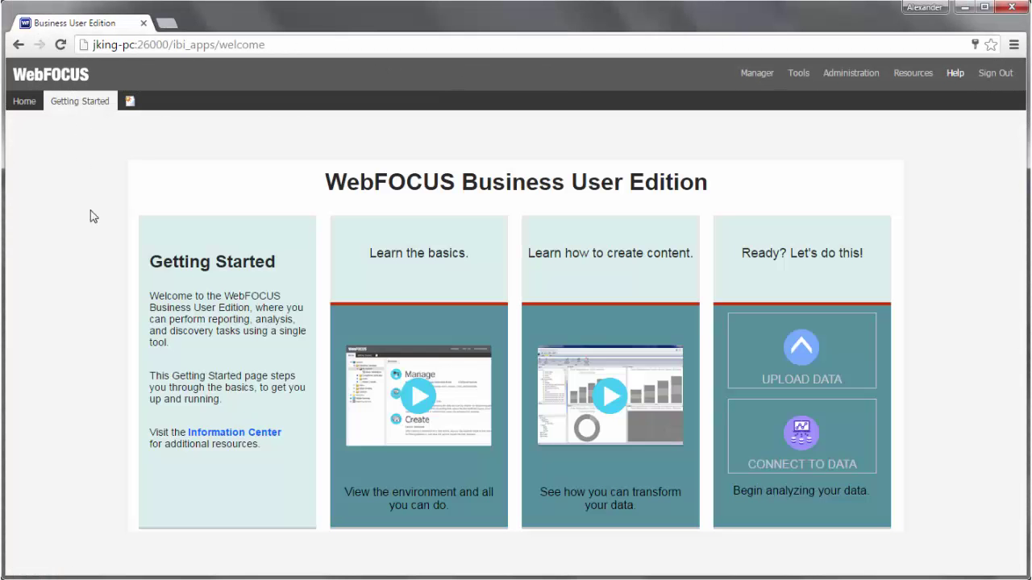
- Launch Connect to Data, dismiss its help popup, and reposition the Reporting Server window
{"action": "left_click", "coordinate": [792, 448]}
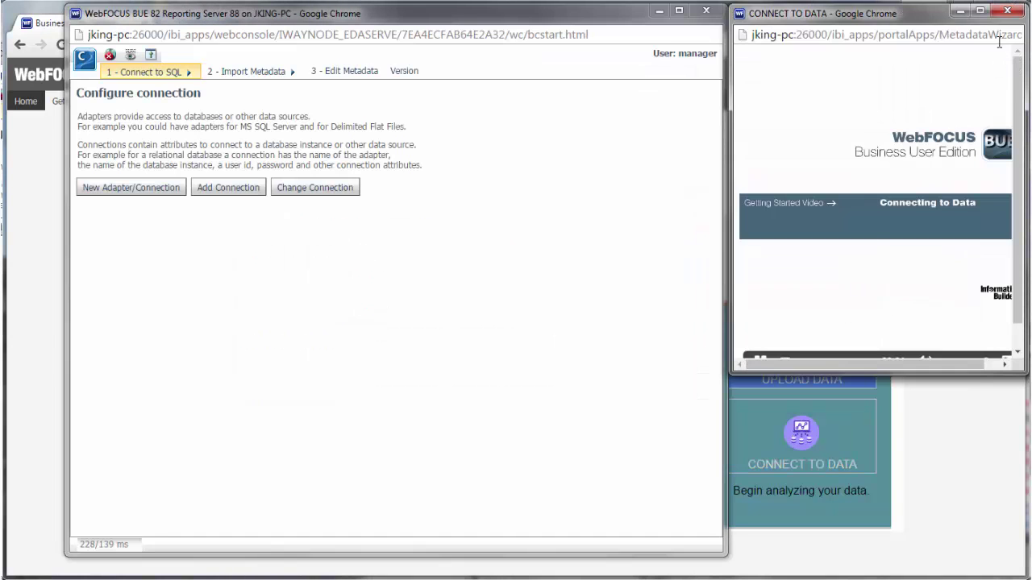
{"action": "left_click", "coordinate": [1005, 13]}
{"action": "left_click_drag", "start_coordinate": [631, 22], "coordinate": [782, 39]}
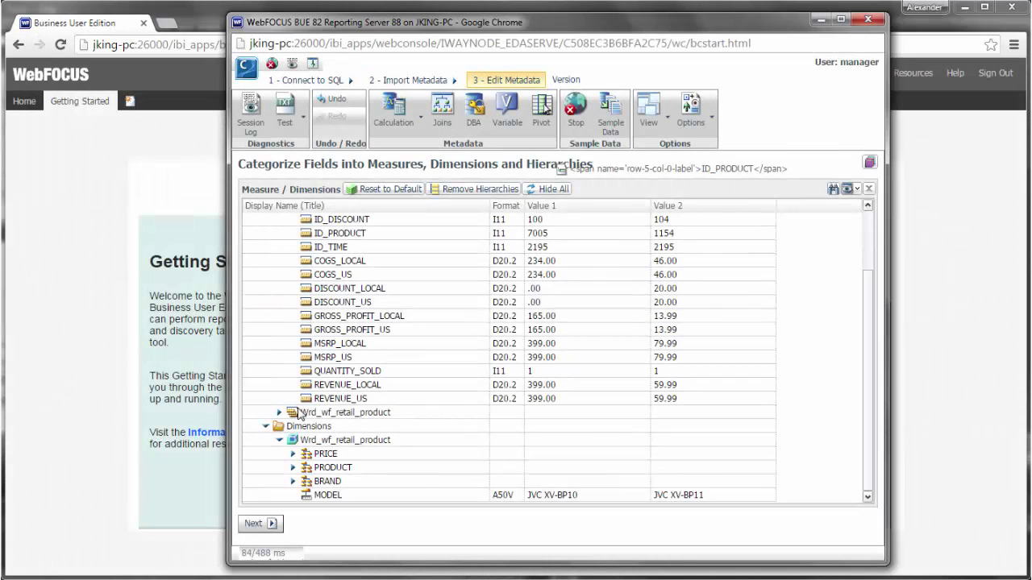
- Expand the product measures and the PRICE dimension to list their fields
{"action": "left_click", "coordinate": [292, 411]}
{"action": "scroll", "coordinate": [370, 412], "scroll_direction": "down", "scroll_amount": 2}
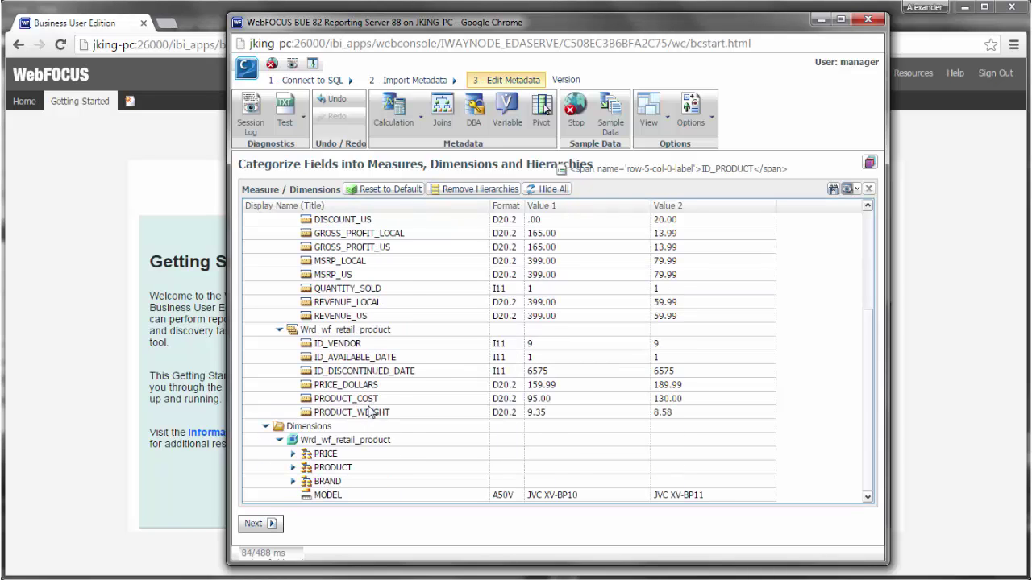
{"action": "left_click", "coordinate": [293, 454]}
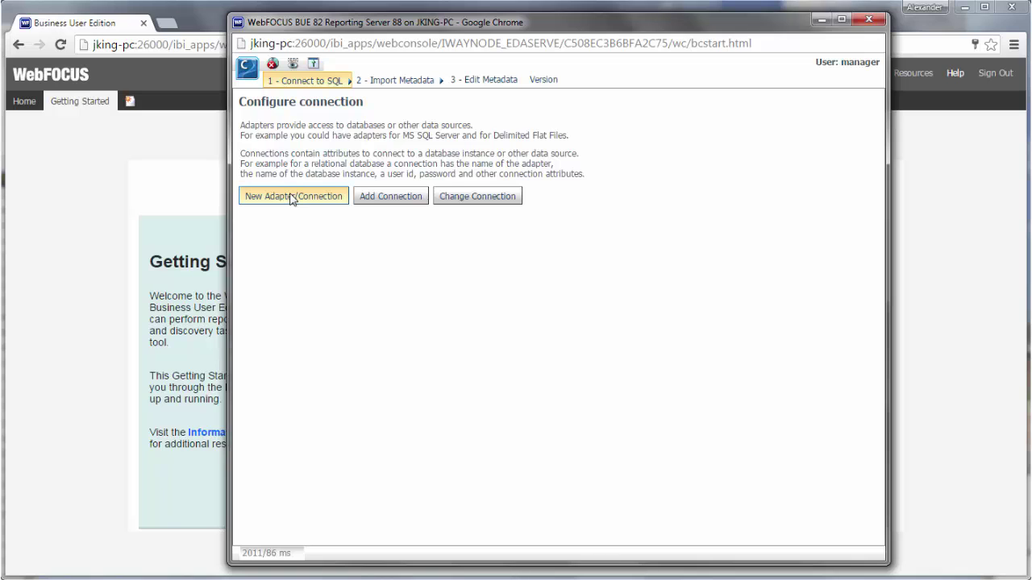
- Start a new adapter connection using the MS SQL Server 2012:2014 adapter
{"action": "left_click", "coordinate": [292, 197]}
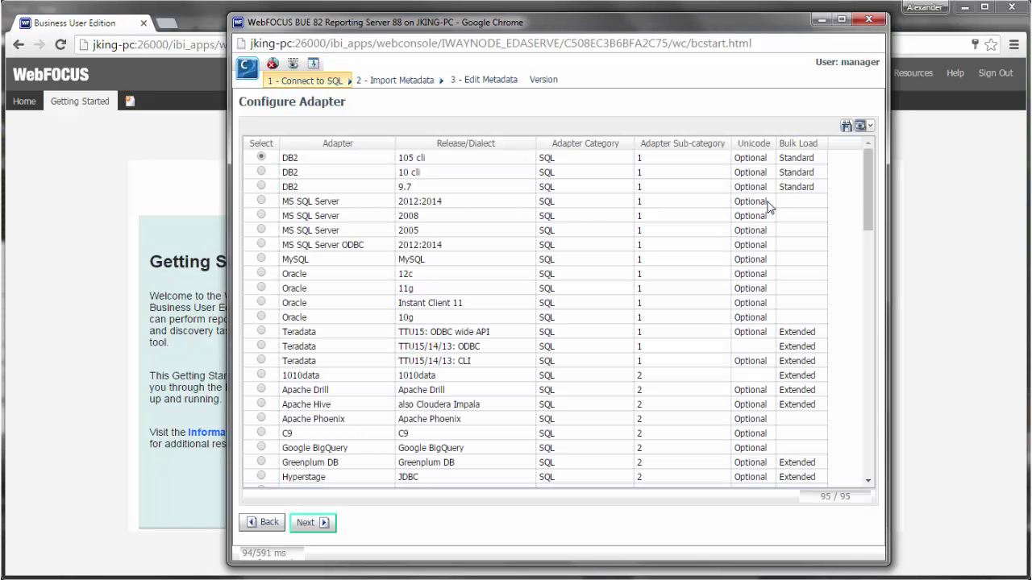
{"action": "scroll", "coordinate": [864, 176], "scroll_direction": "down", "scroll_amount": 1}
{"action": "mouse_move", "coordinate": [864, 202]}
{"action": "left_mouse_down"}
{"action": "mouse_move", "coordinate": [839, 392]}
{"action": "mouse_move", "coordinate": [844, 170]}
{"action": "left_mouse_up"}
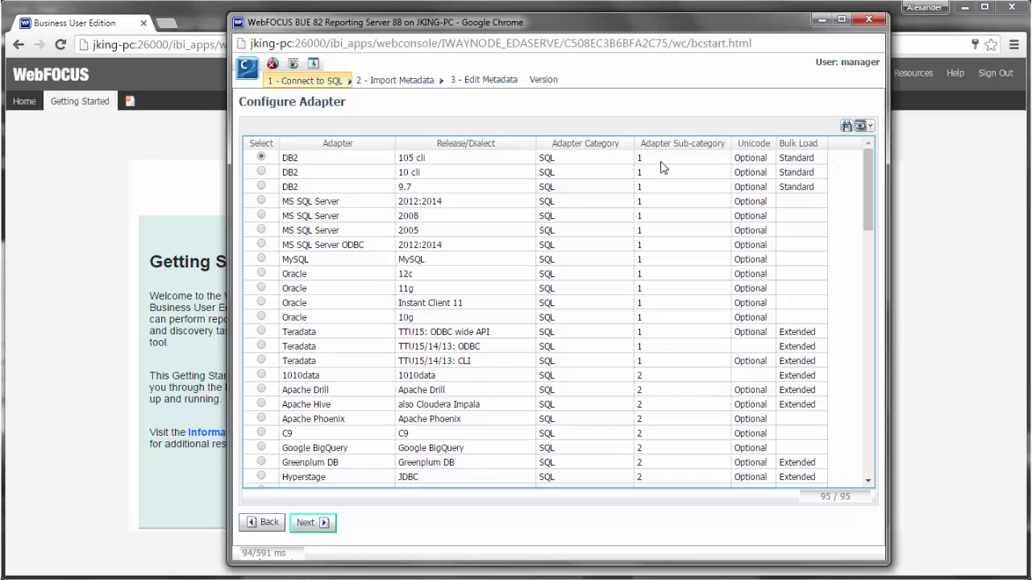
{"action": "left_click", "coordinate": [341, 208]}
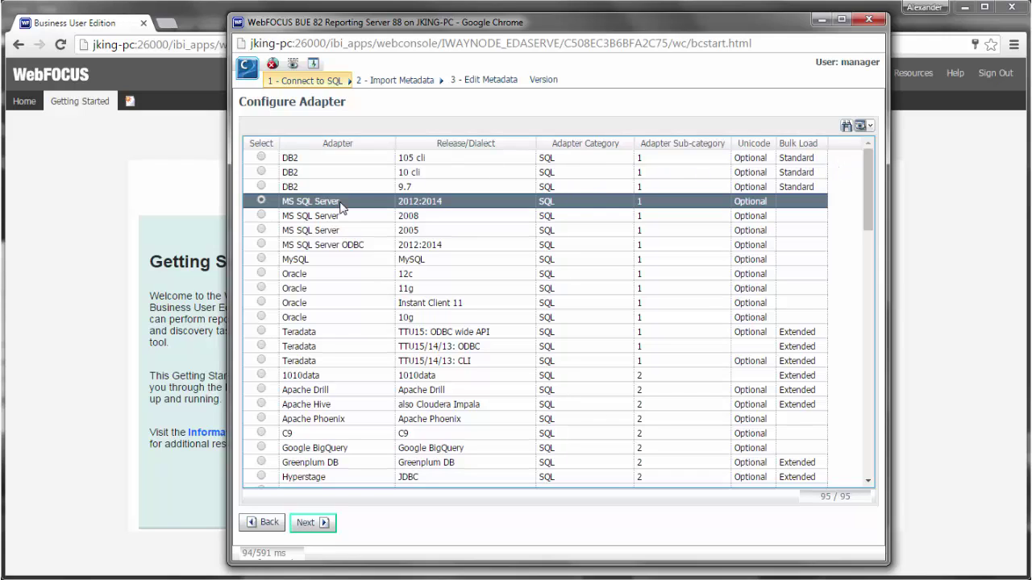
- Name the connection MyRetail and set its server to BIGSCM118
{"action": "left_click", "coordinate": [318, 524]}
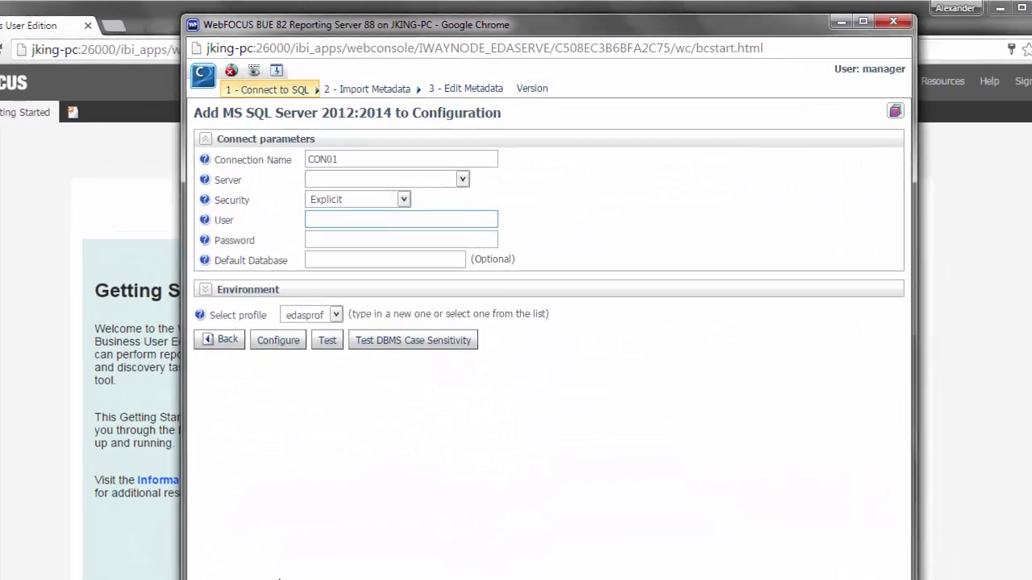
{"action": "left_click_drag", "start_coordinate": [306, 178], "coordinate": [228, 179]}
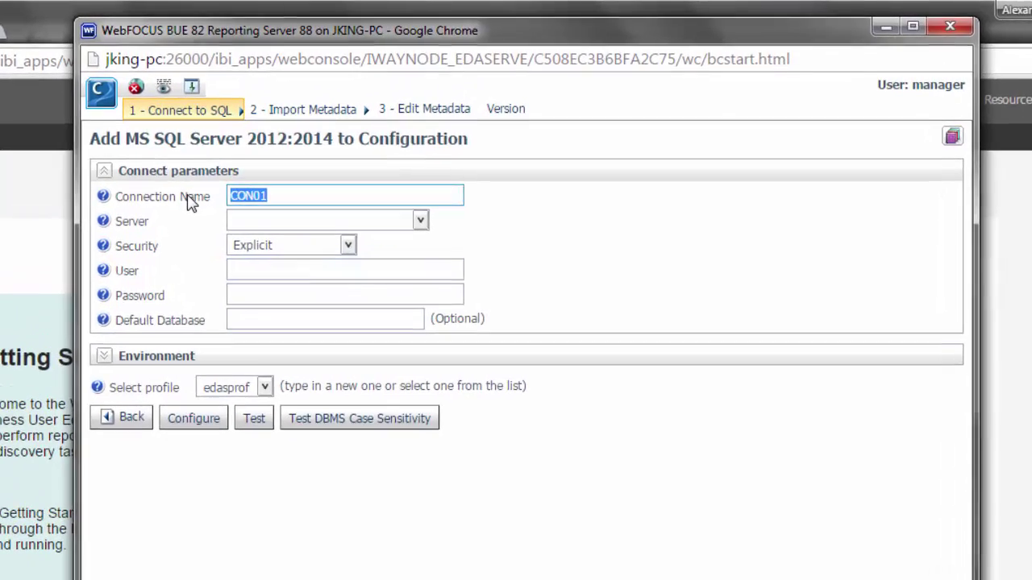
{"action": "type", "text": "MyRetail"}
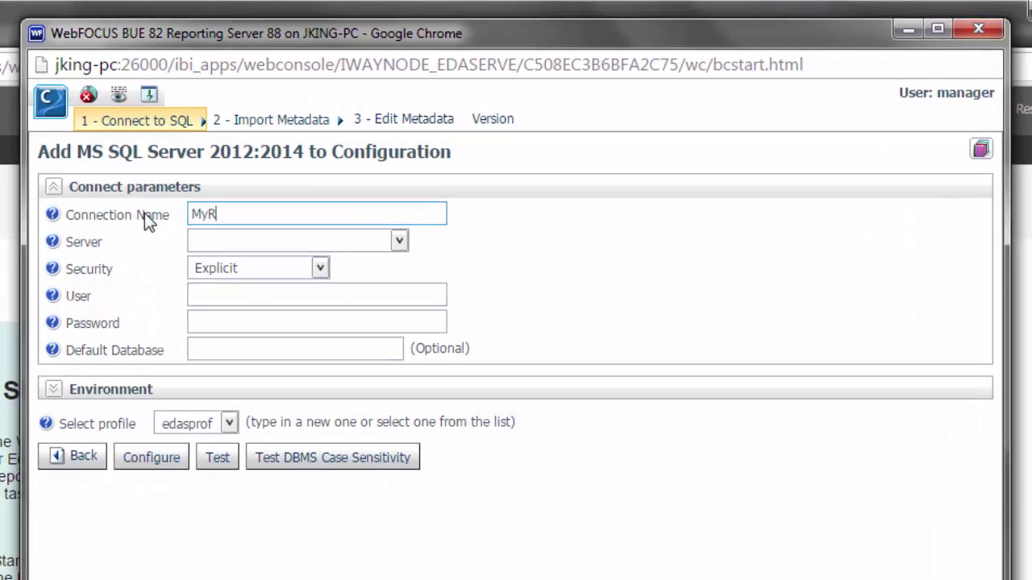
{"action": "left_click", "coordinate": [212, 239]}
{"action": "type", "text": "BIGS"}
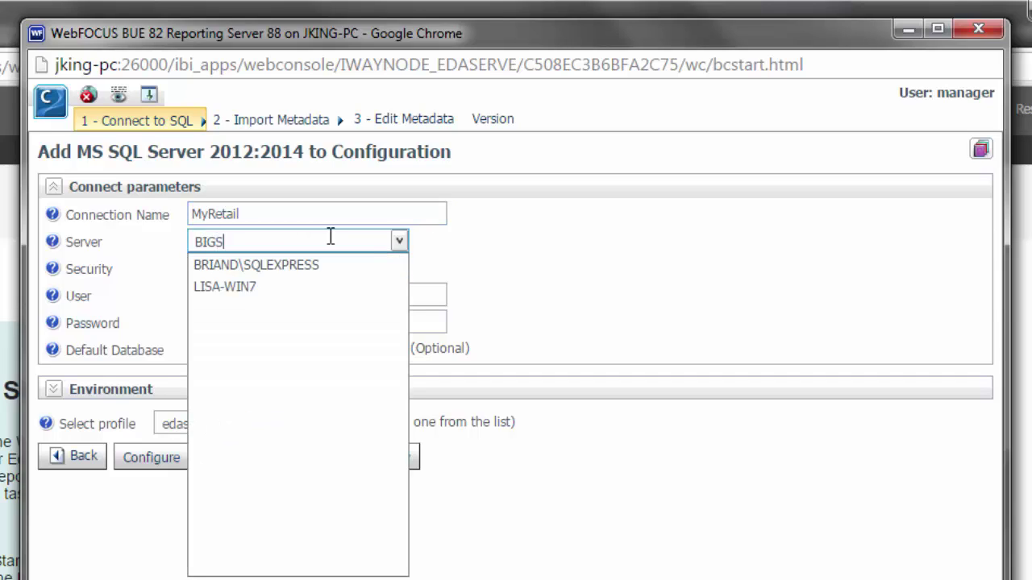
{"action": "type", "text": "CM118"}
{"action": "left_click", "coordinate": [555, 260]}
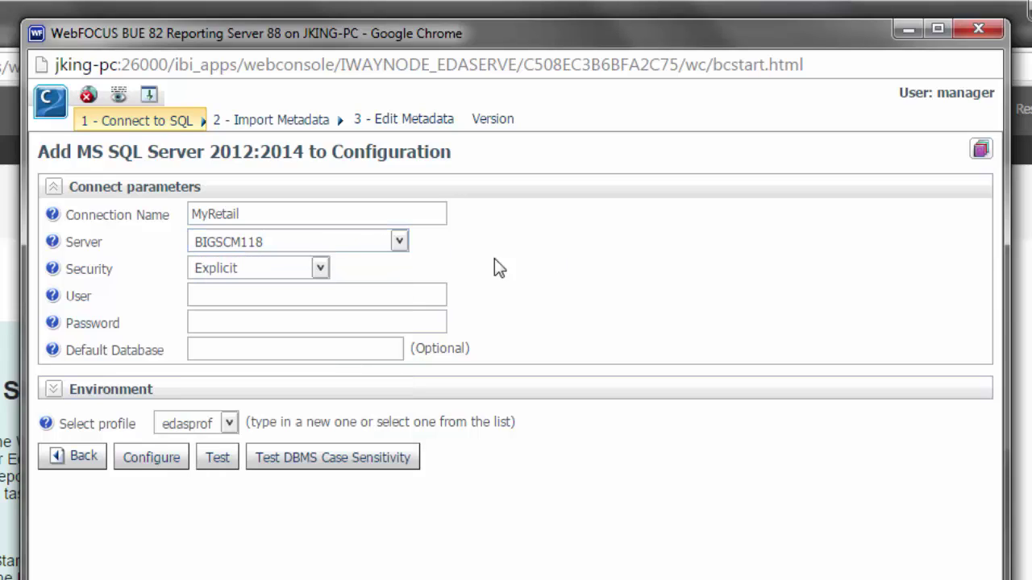
- Keep Explicit security and enter the connection's user name and password
{"action": "left_click", "coordinate": [322, 268]}
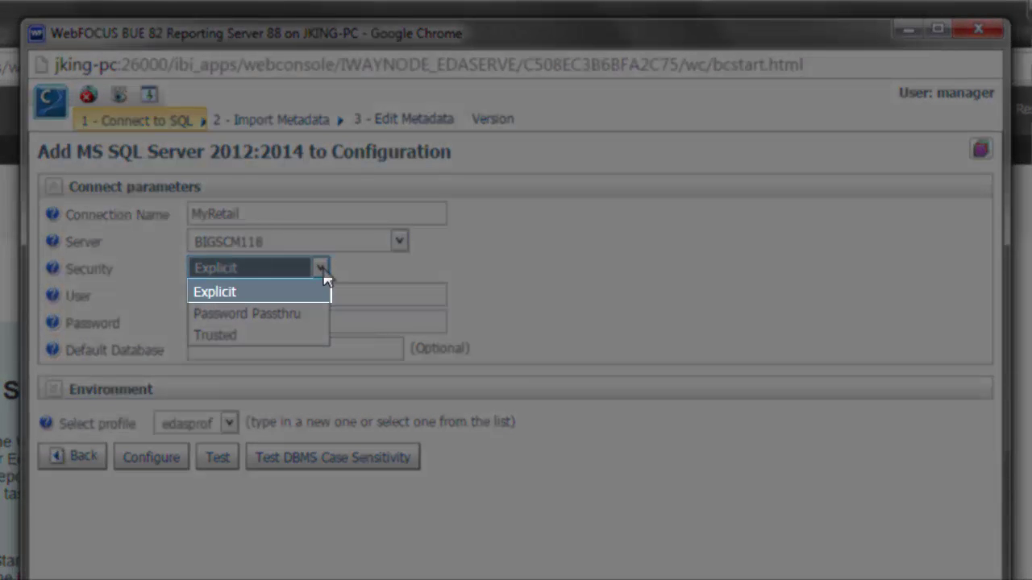
{"action": "key", "text": "Down"}
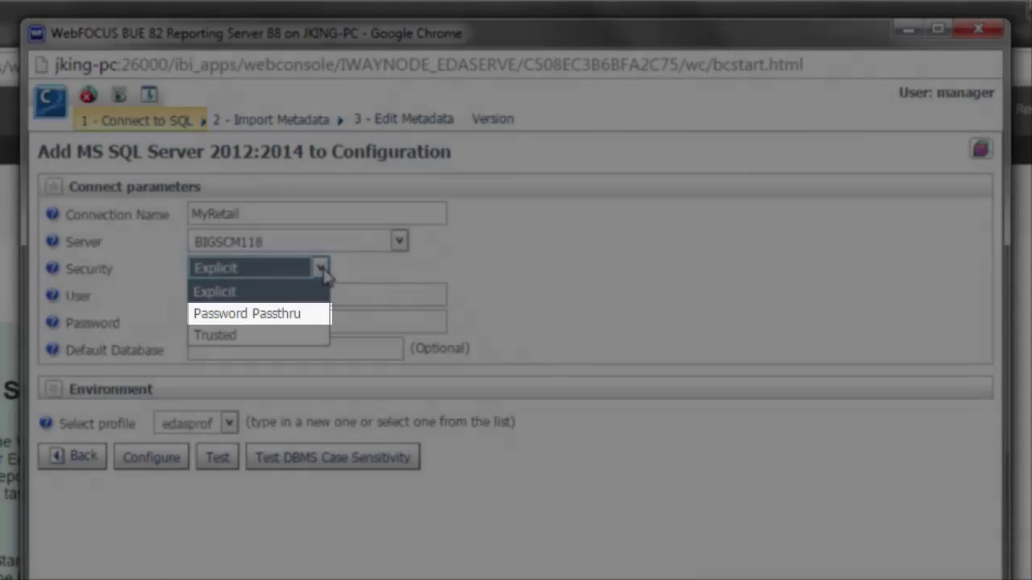
{"action": "key", "text": "Down"}
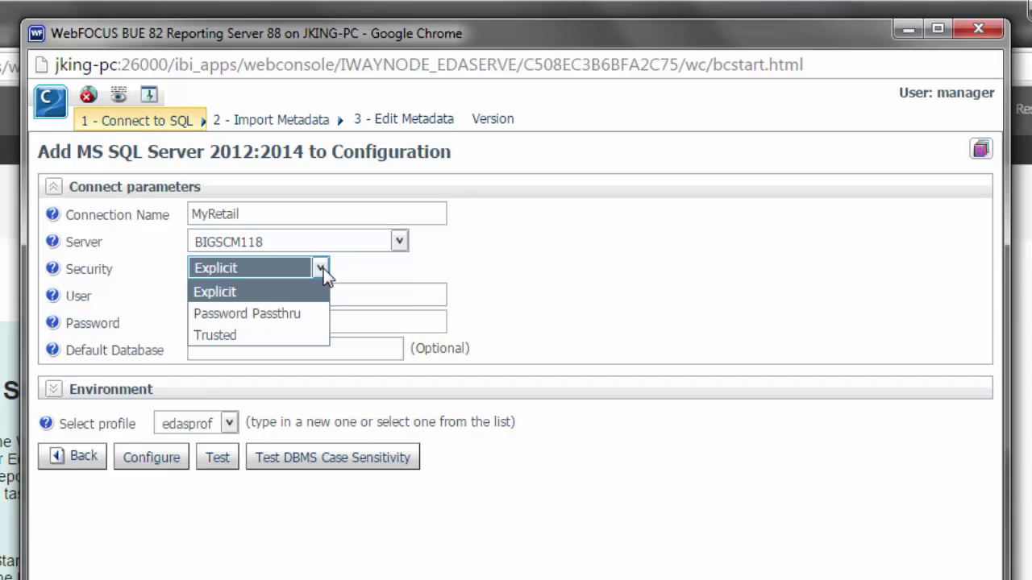
{"action": "key", "text": "Return"}
{"action": "left_click", "coordinate": [316, 294]}
{"action": "type", "text": "bigscm04"}
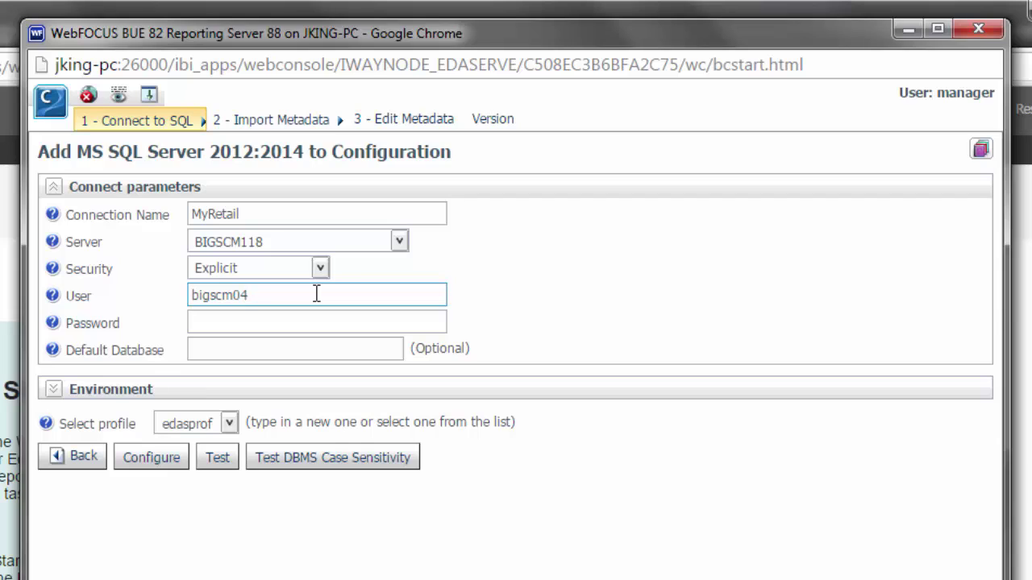
{"action": "left_click", "coordinate": [247, 320]}
{"action": "type", "text": "••••••••"}
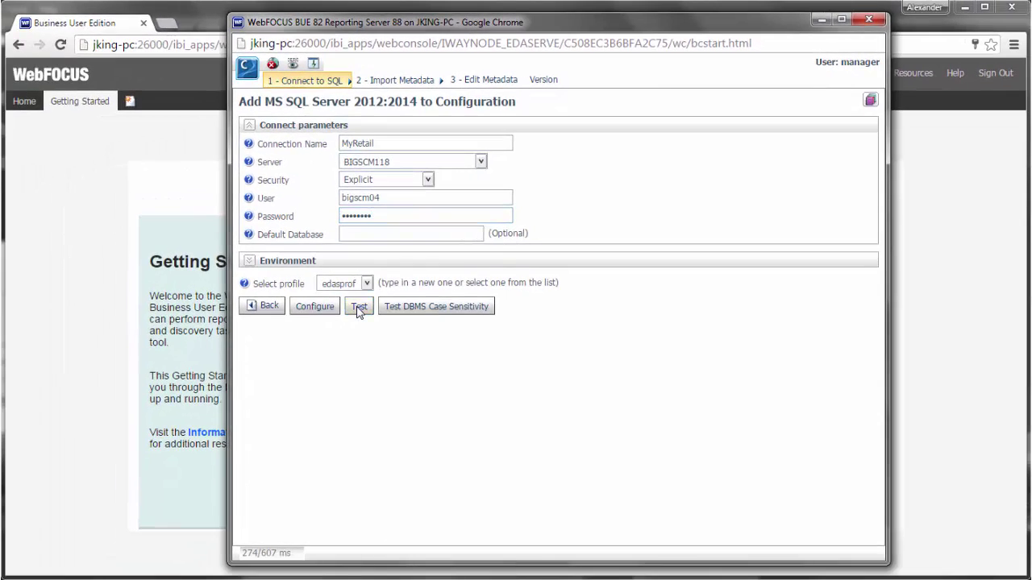
- Test the MyRetail connection, decline saving the password, and confirm the test was successful
{"action": "left_click", "coordinate": [265, 405]}
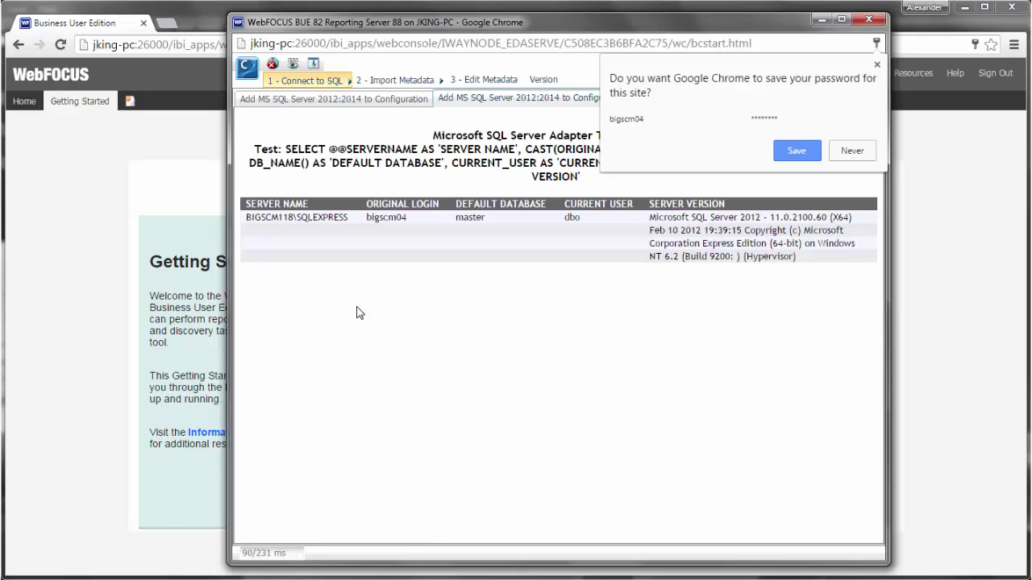
{"action": "left_click", "coordinate": [853, 152]}
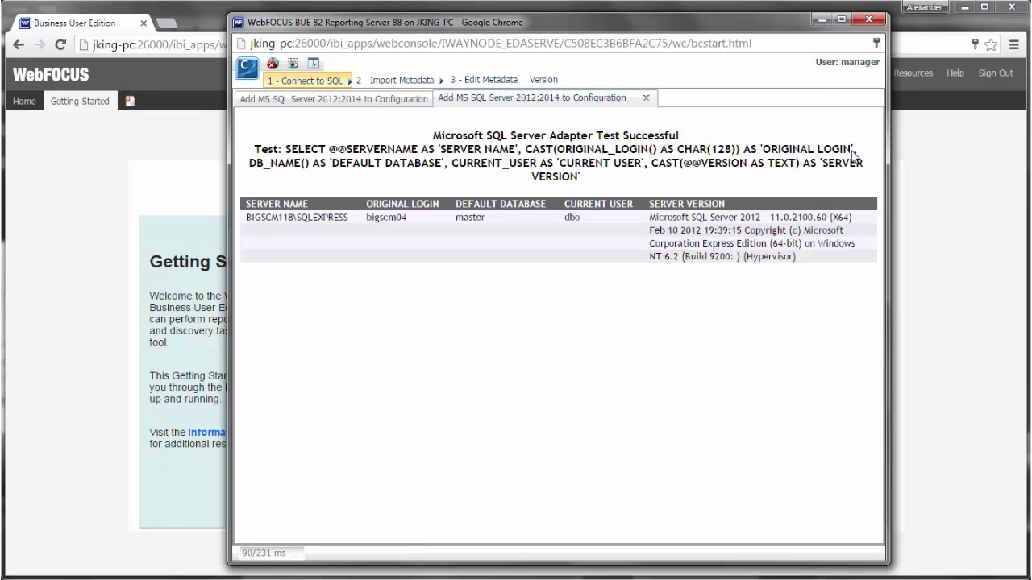
{"action": "left_click_drag", "start_coordinate": [622, 134], "coordinate": [682, 135]}
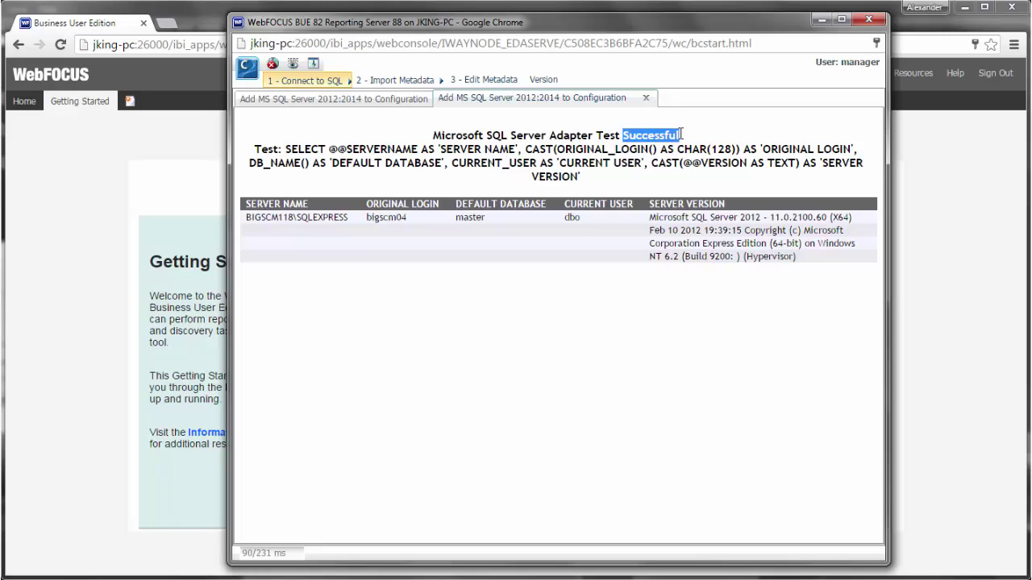
- Add the MyRetail connection to the configuration and advance to Import Metadata
{"action": "left_click", "coordinate": [646, 97]}
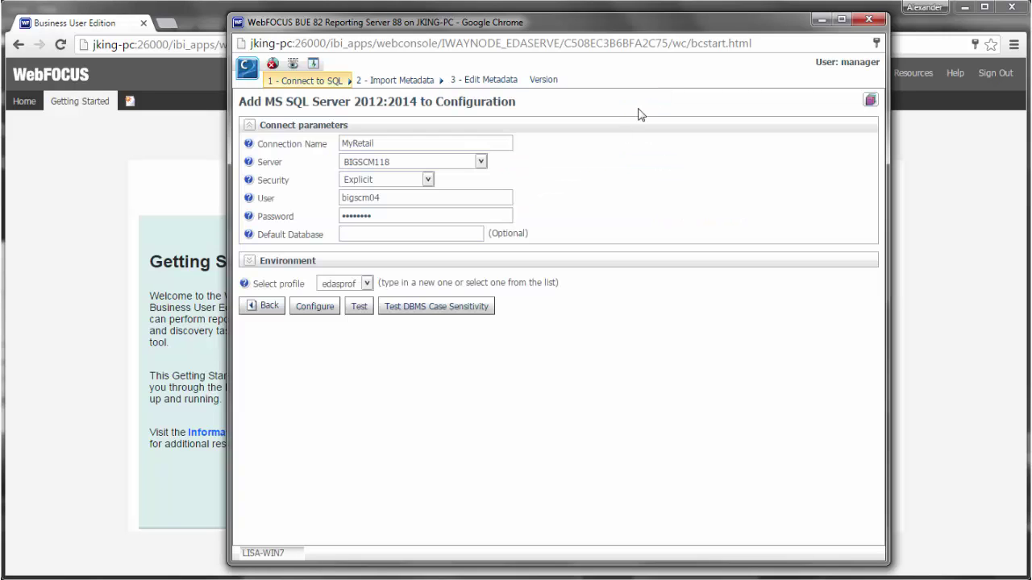
{"action": "left_click", "coordinate": [316, 307]}
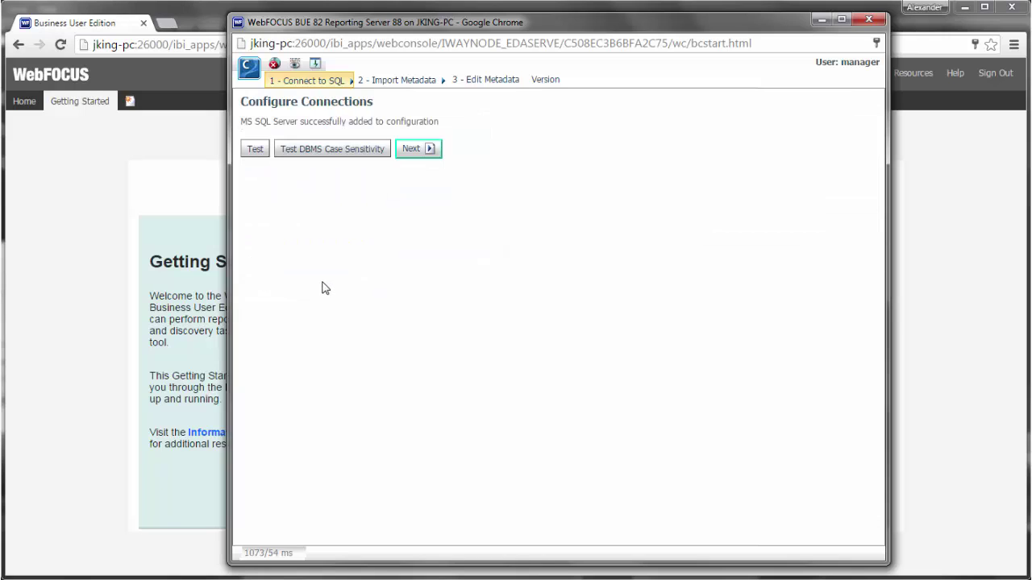
{"action": "left_click", "coordinate": [431, 150]}
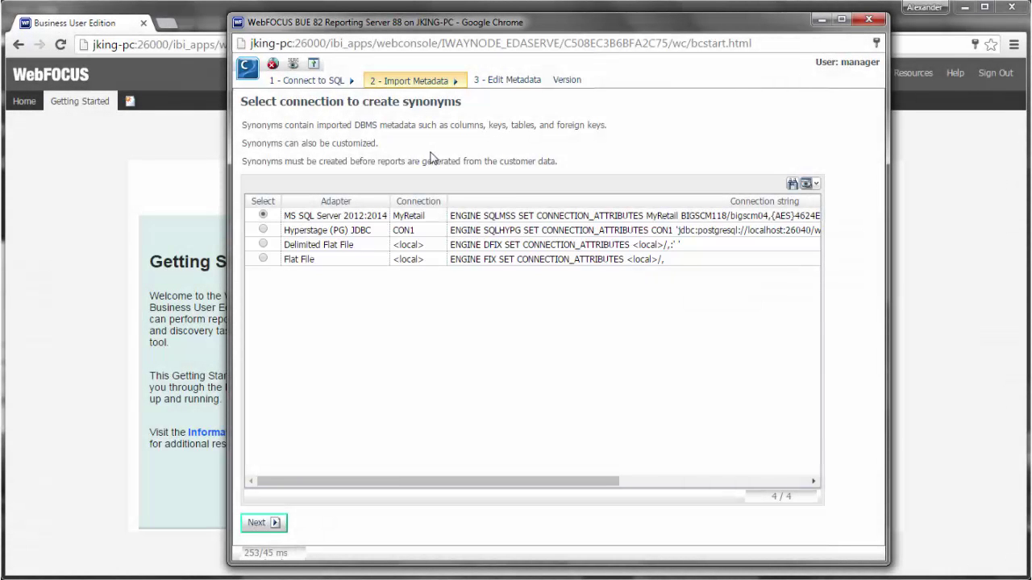
- For MyRetail, keep object type Tables, Views and Other Objects and the Default database
{"action": "left_click", "coordinate": [276, 523]}
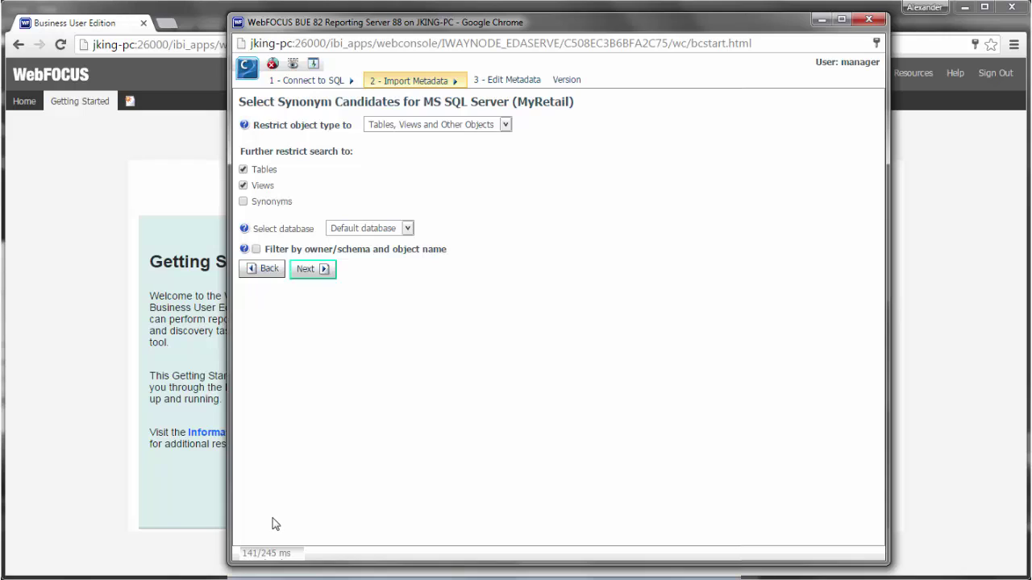
{"action": "left_click", "coordinate": [505, 126]}
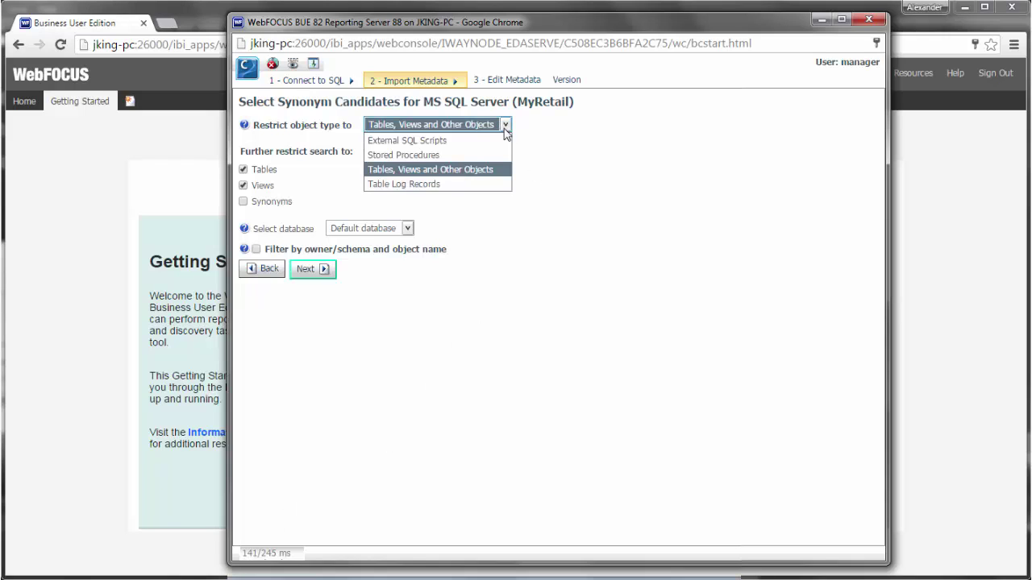
{"action": "left_click", "coordinate": [422, 170]}
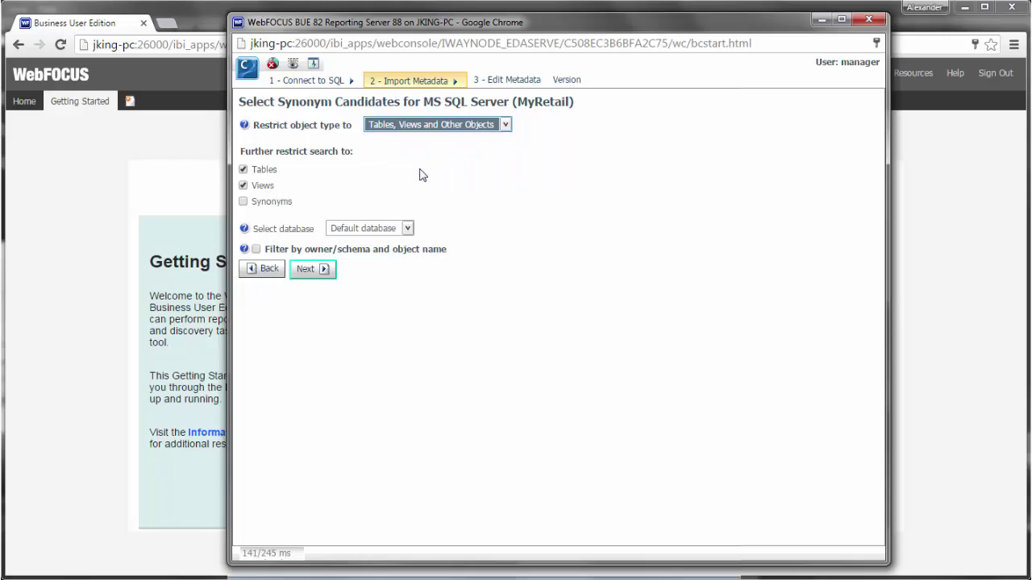
{"action": "left_click", "coordinate": [407, 228]}
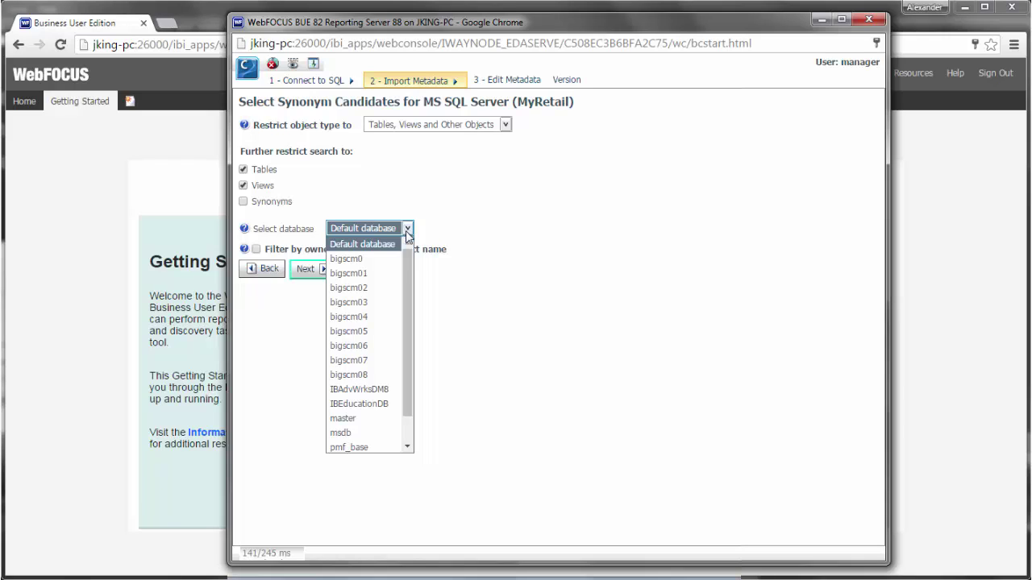
{"action": "left_click_drag", "start_coordinate": [406, 264], "coordinate": [403, 320]}
{"action": "left_click", "coordinate": [464, 312]}
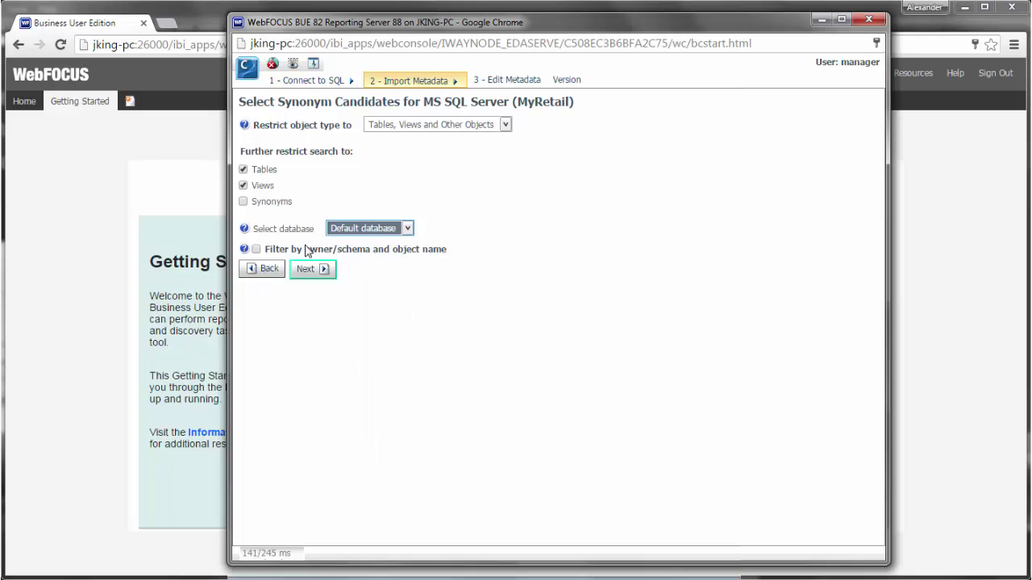
- Enable owner/schema and object name filtering with object name %retail%
{"action": "left_click", "coordinate": [256, 250]}
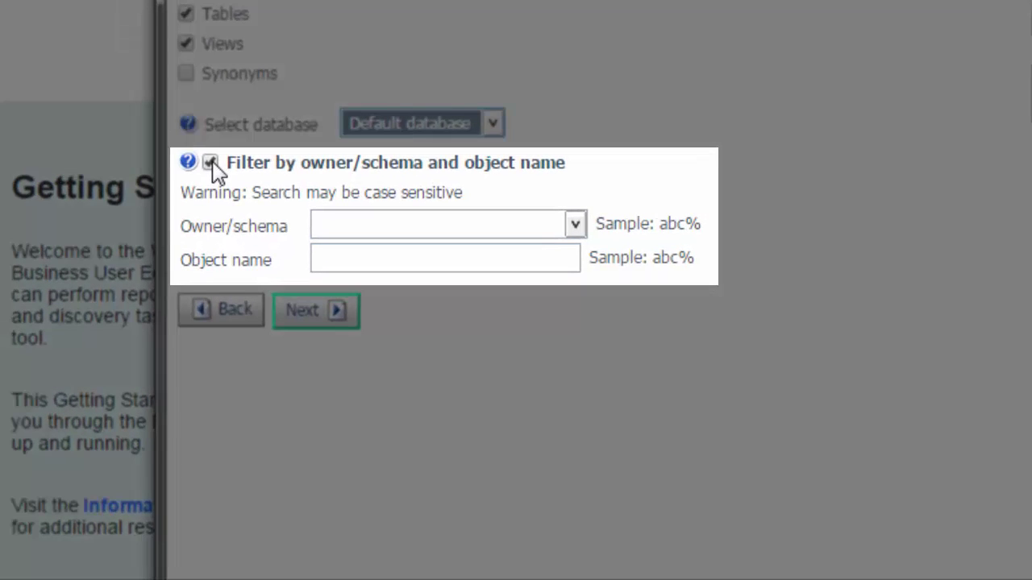
{"action": "left_click", "coordinate": [318, 231]}
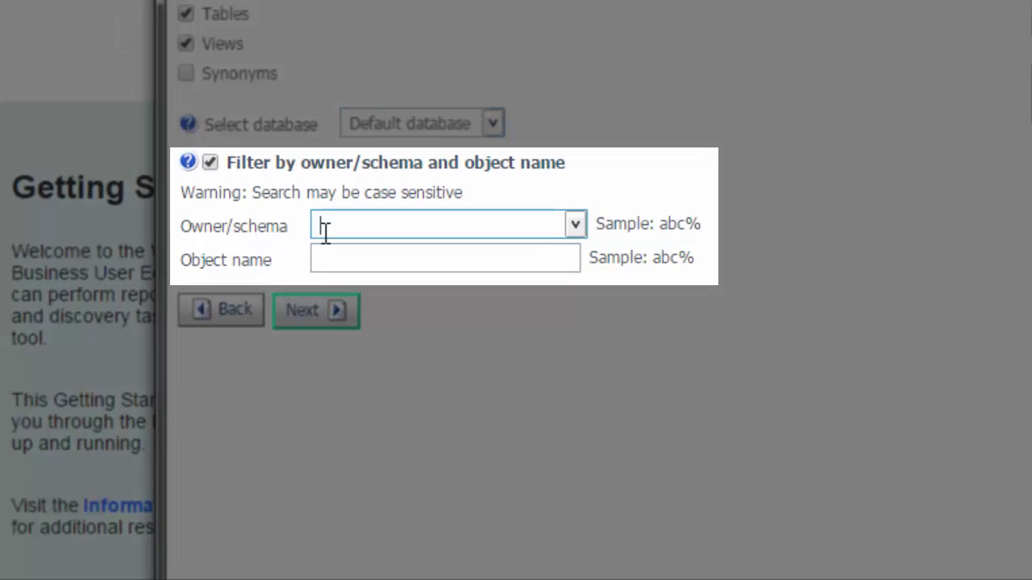
{"action": "left_click", "coordinate": [328, 260]}
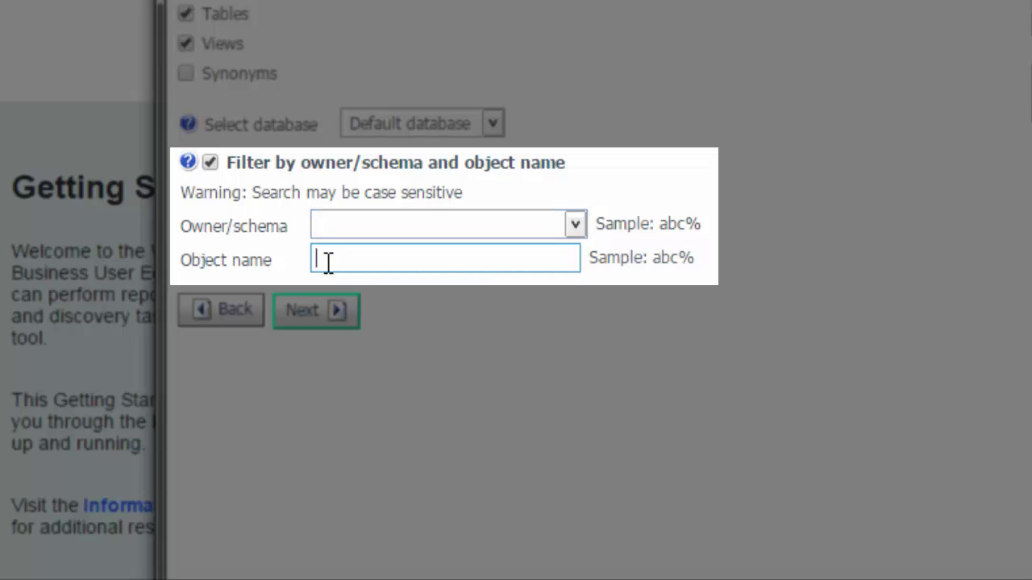
{"action": "type", "text": "%retail"}
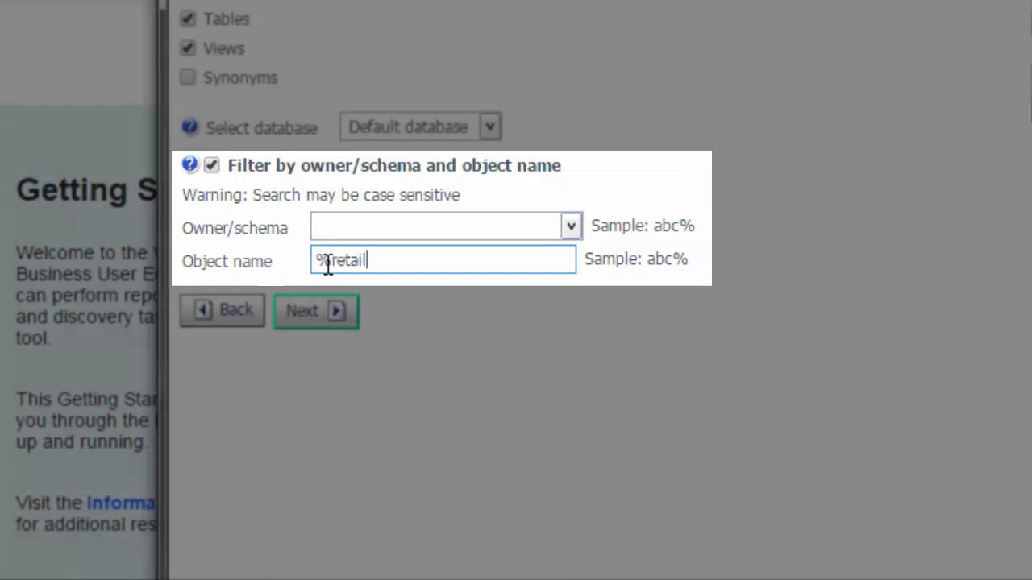
{"action": "type", "text": "%"}
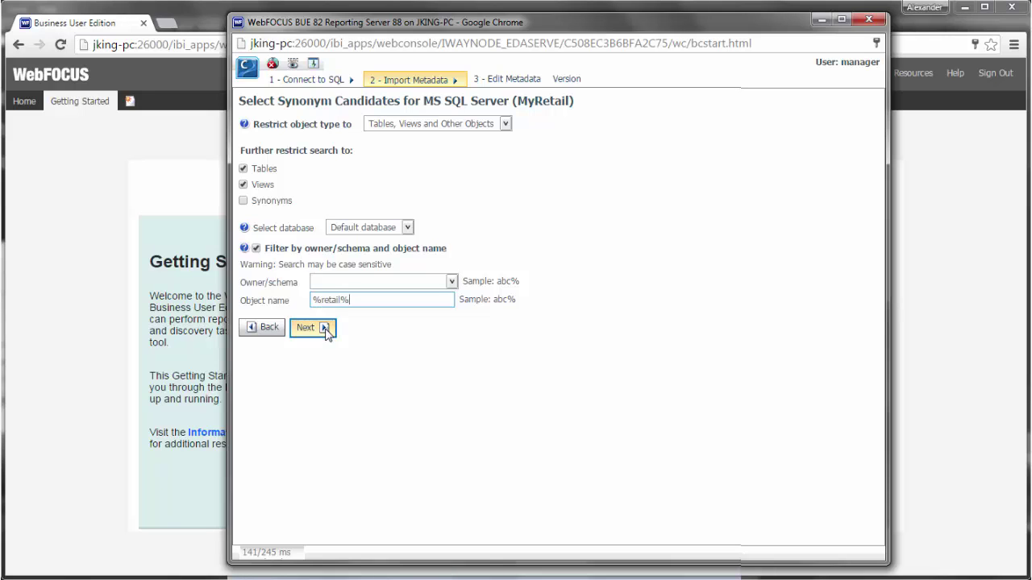
- List the 470 retail tables, keeping the adapter default date format and Create metadata action
{"action": "left_click", "coordinate": [326, 333]}
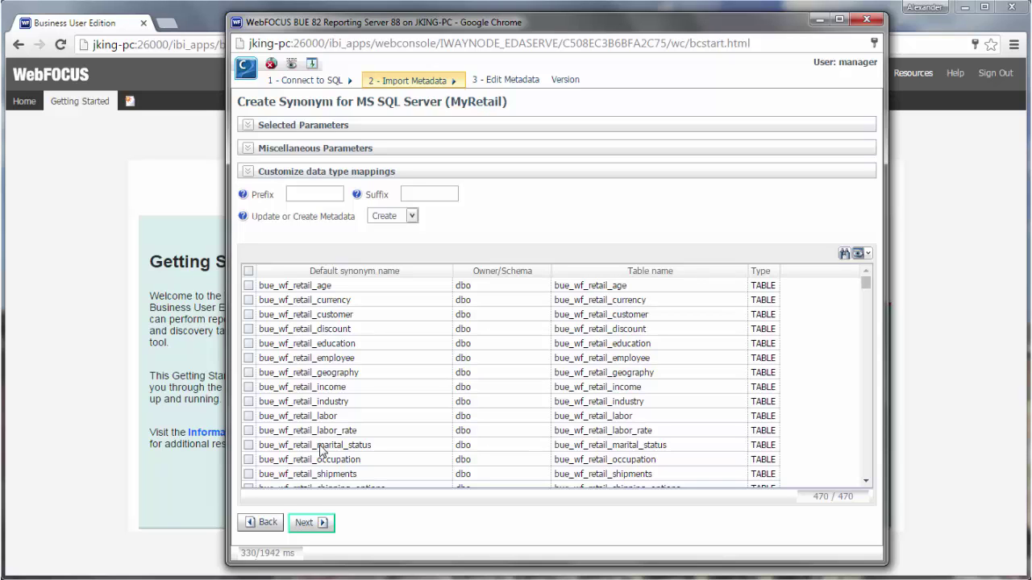
{"action": "left_click", "coordinate": [248, 172]}
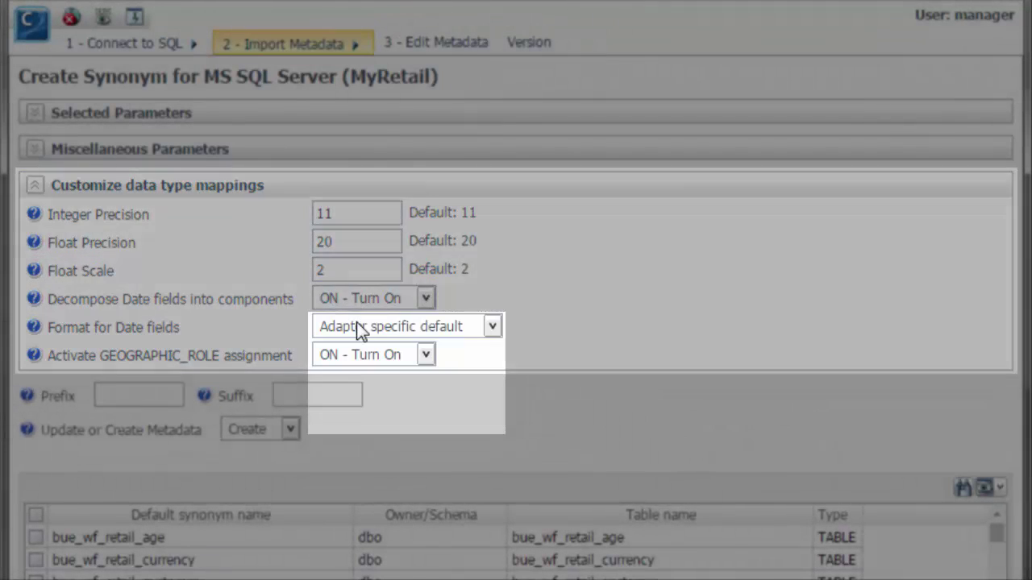
{"action": "left_click", "coordinate": [358, 327]}
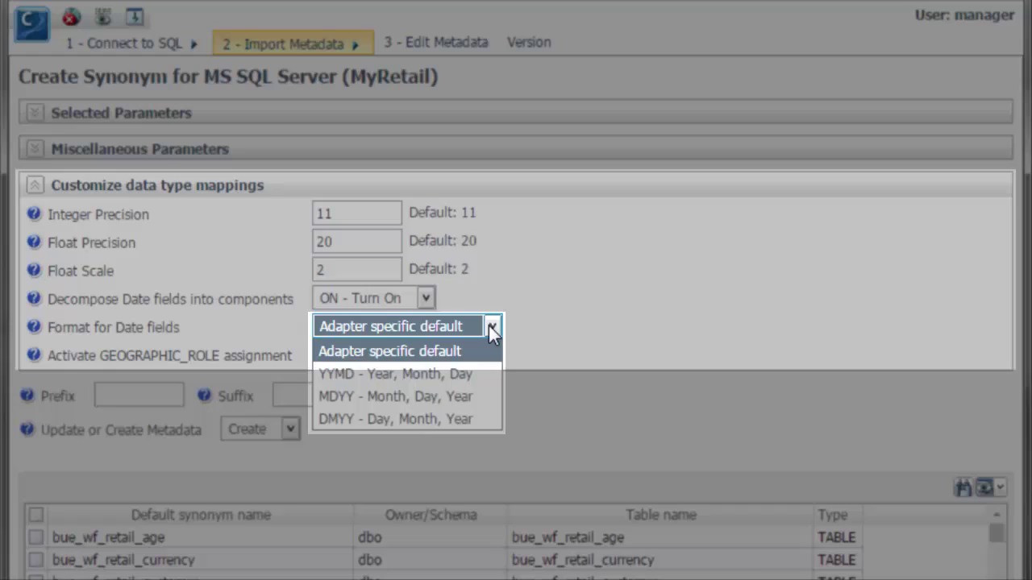
{"action": "left_click", "coordinate": [491, 327]}
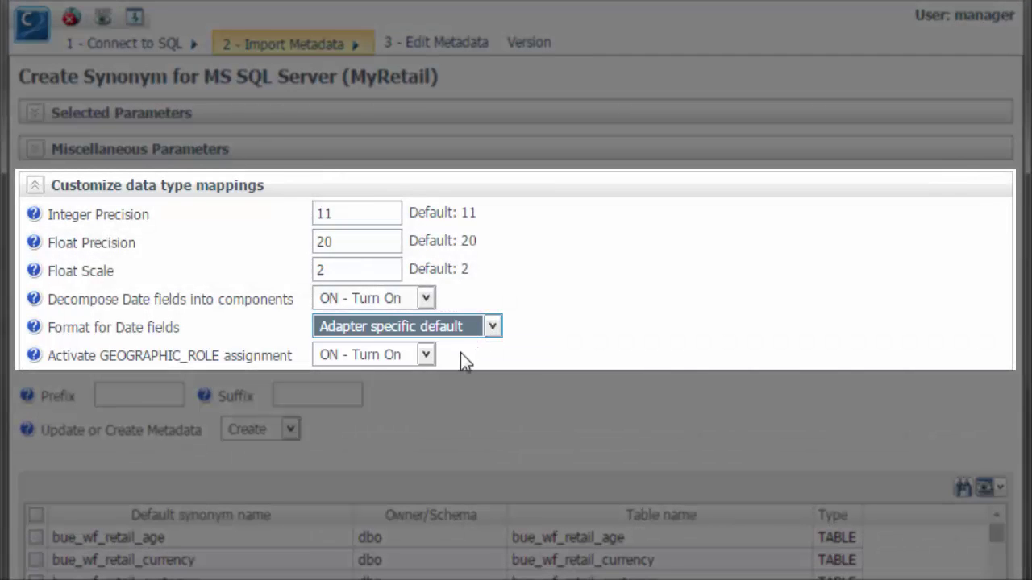
{"action": "left_click", "coordinate": [460, 353]}
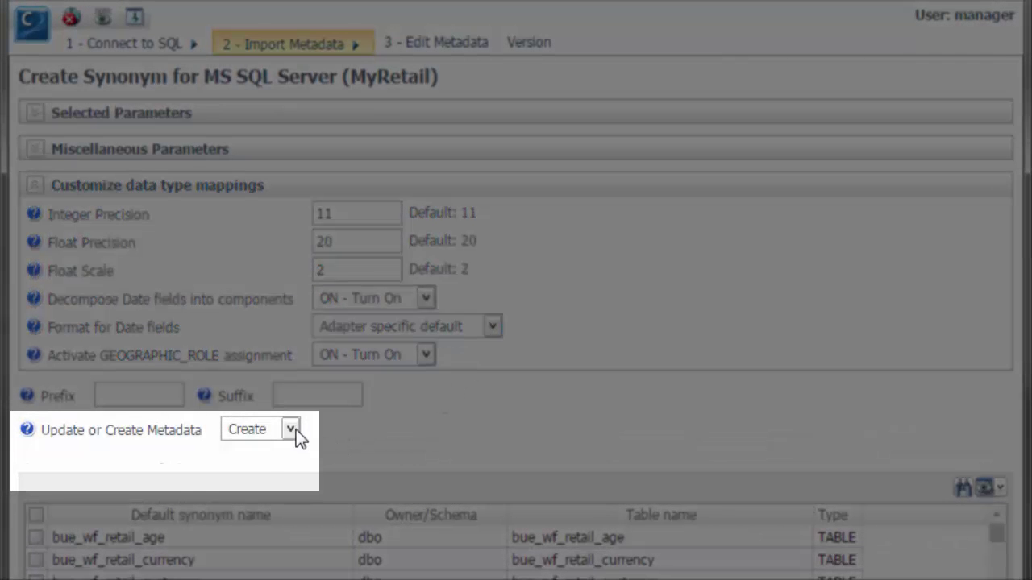
{"action": "left_click", "coordinate": [291, 430]}
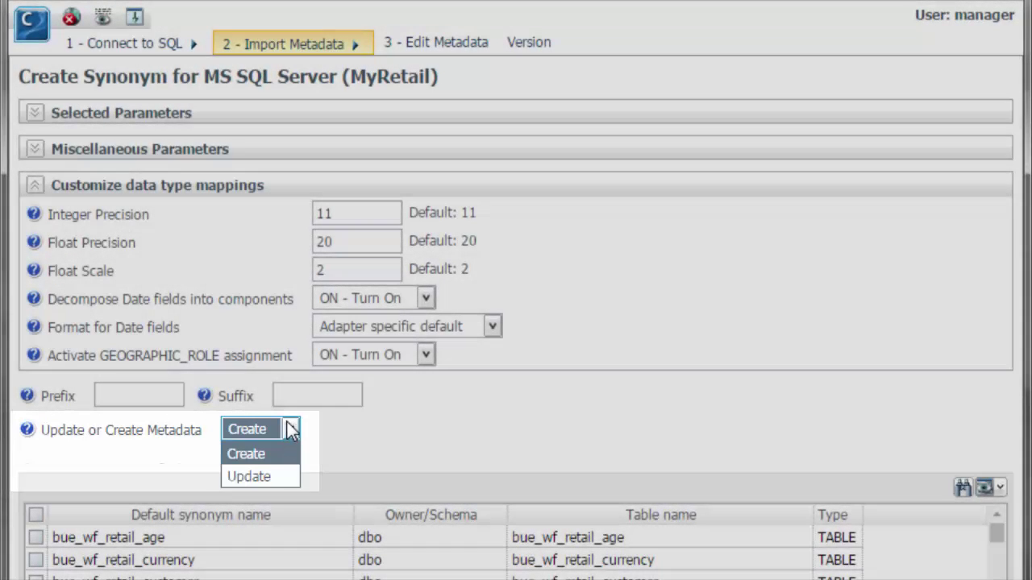
{"action": "left_click", "coordinate": [290, 429]}
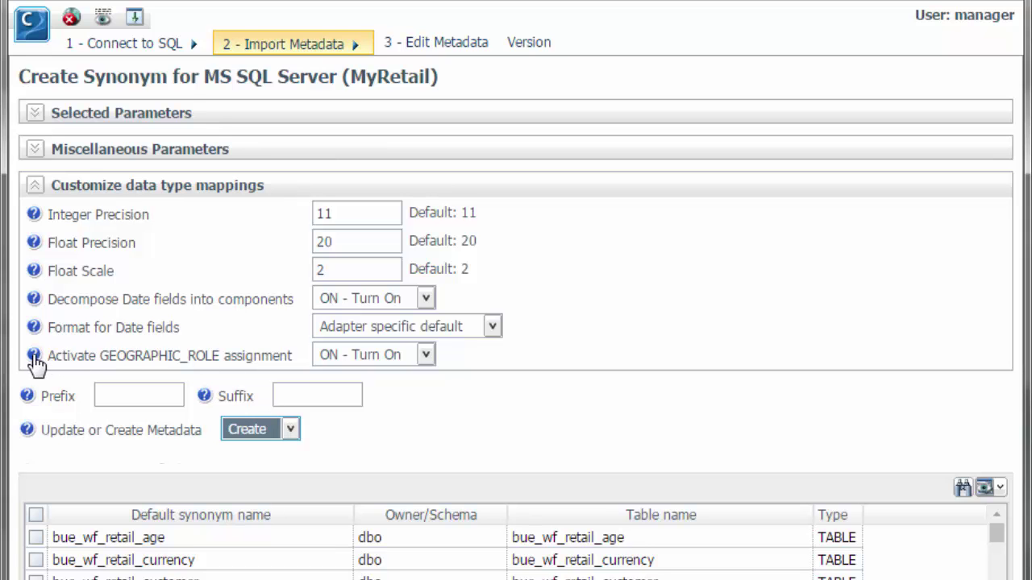
{"action": "mouse_move", "coordinate": [35, 361]}
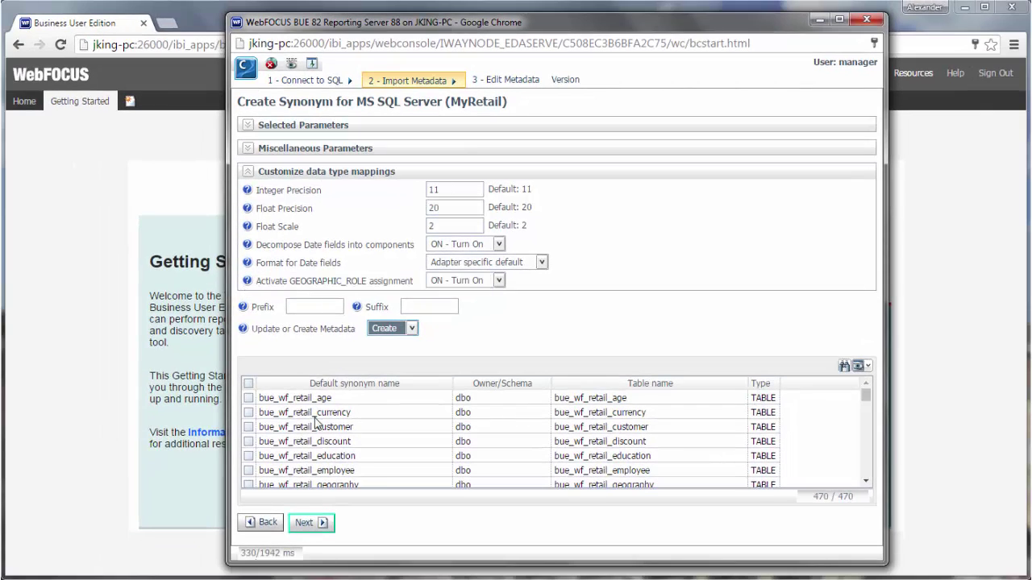
- Select wrd_wf_retail_product and wrd_wf_retail_sales and create synonyms for both
{"action": "scroll", "coordinate": [326, 427], "scroll_direction": "down", "scroll_amount": 5}
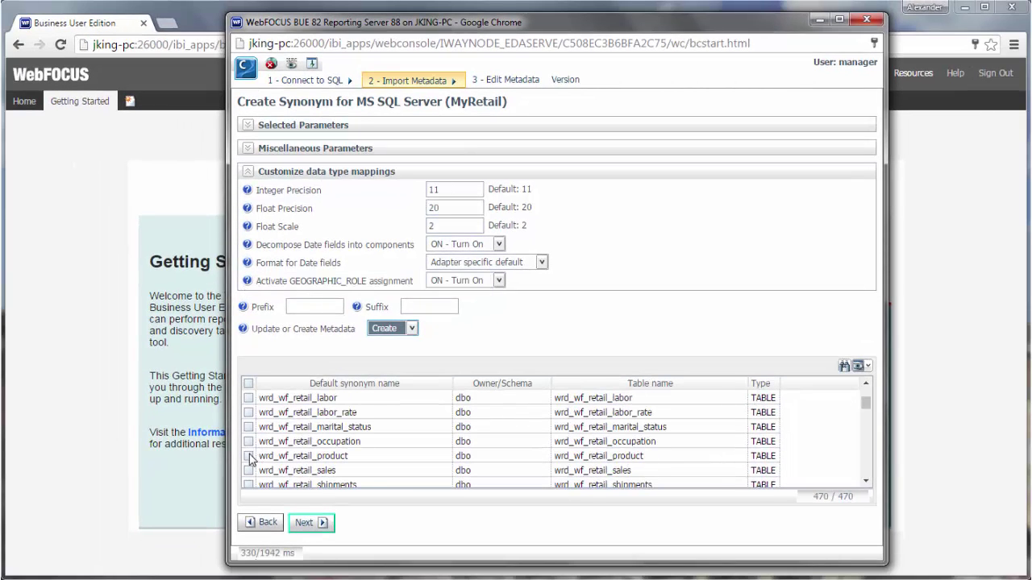
{"action": "left_click", "coordinate": [248, 456]}
{"action": "left_click", "coordinate": [248, 471]}
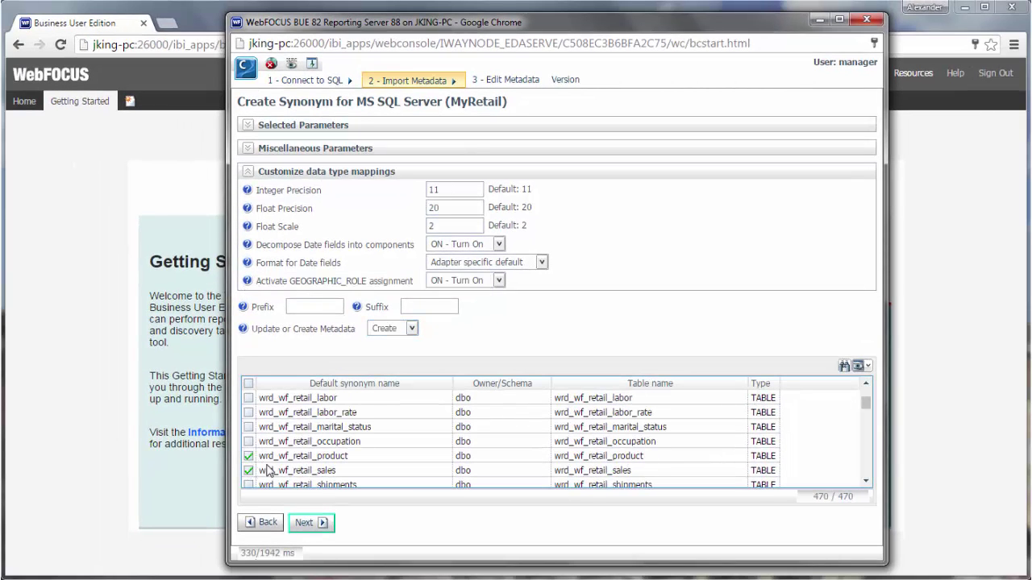
{"action": "left_click", "coordinate": [311, 523]}
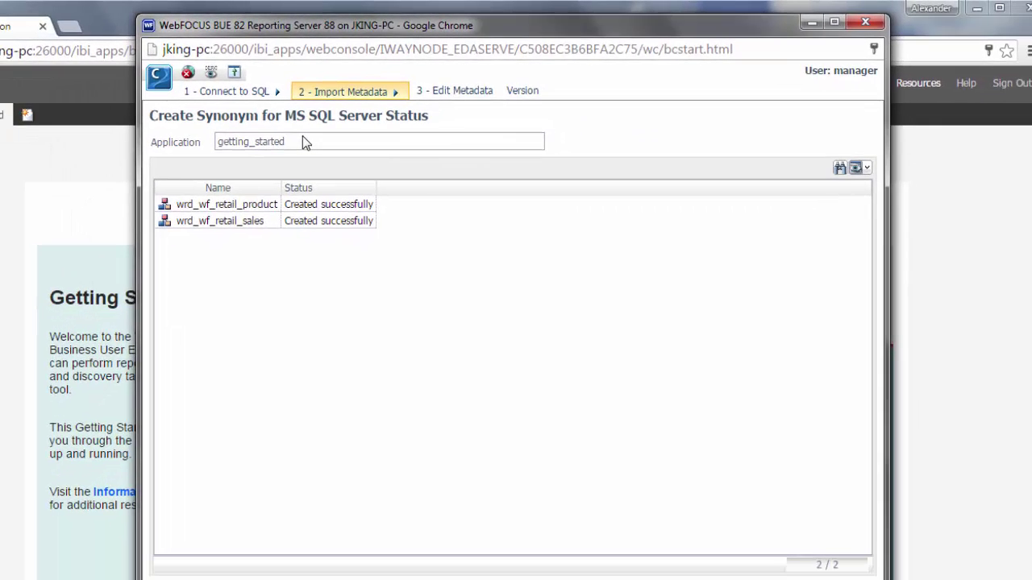
- In Edit Metadata, expand the root, Measure Groups and Wrd_wf_retail_sales to show ID_STORE through REVENUE_US
{"action": "left_click", "coordinate": [316, 522]}
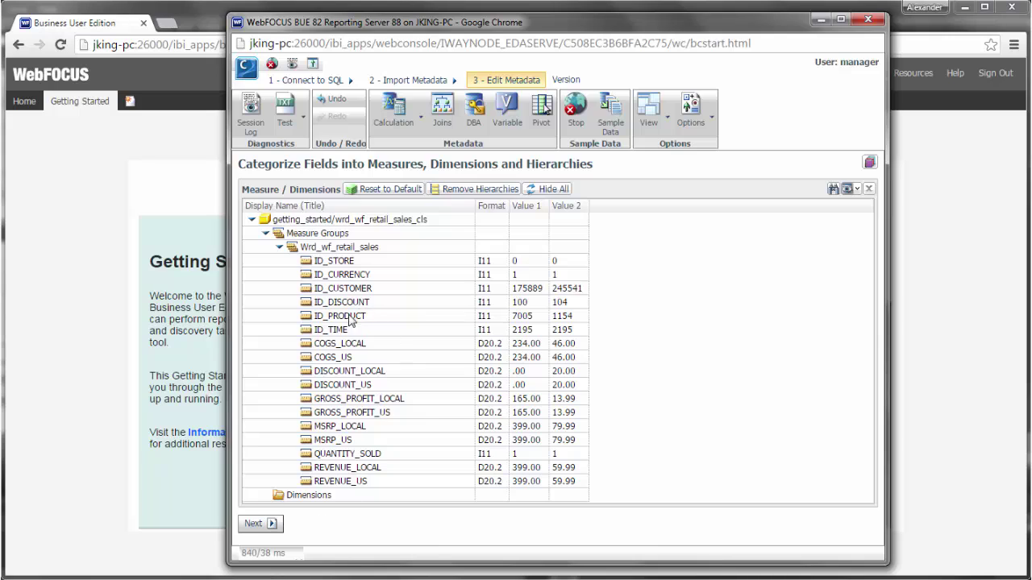
{"action": "left_click", "coordinate": [281, 249]}
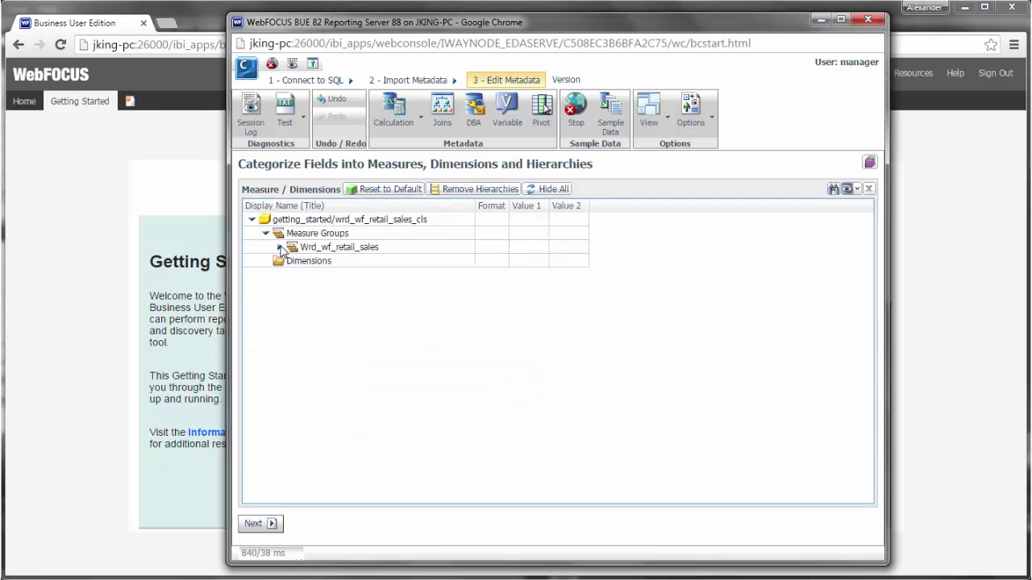
{"action": "left_click", "coordinate": [281, 248]}
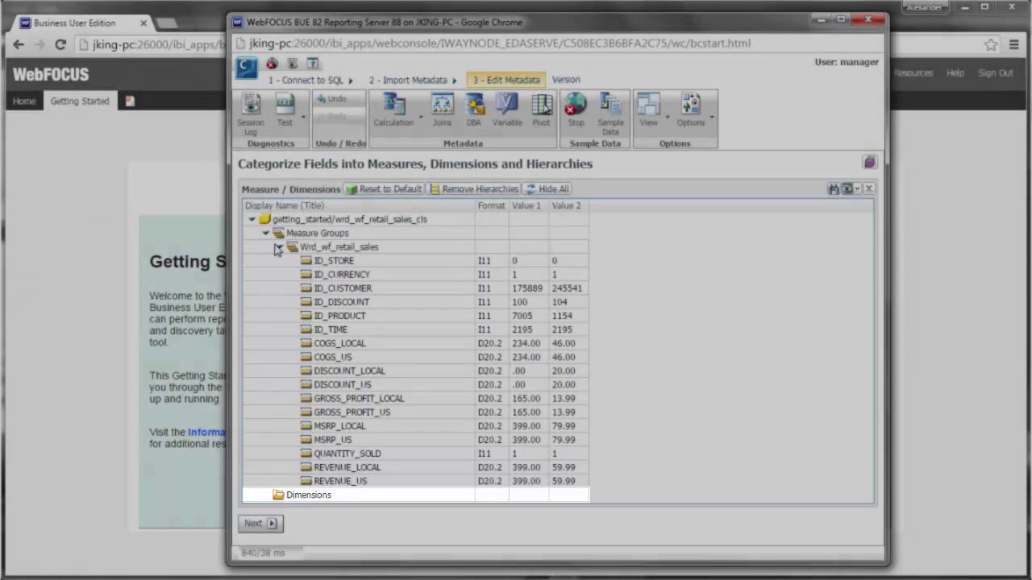
{"action": "left_click", "coordinate": [277, 246]}
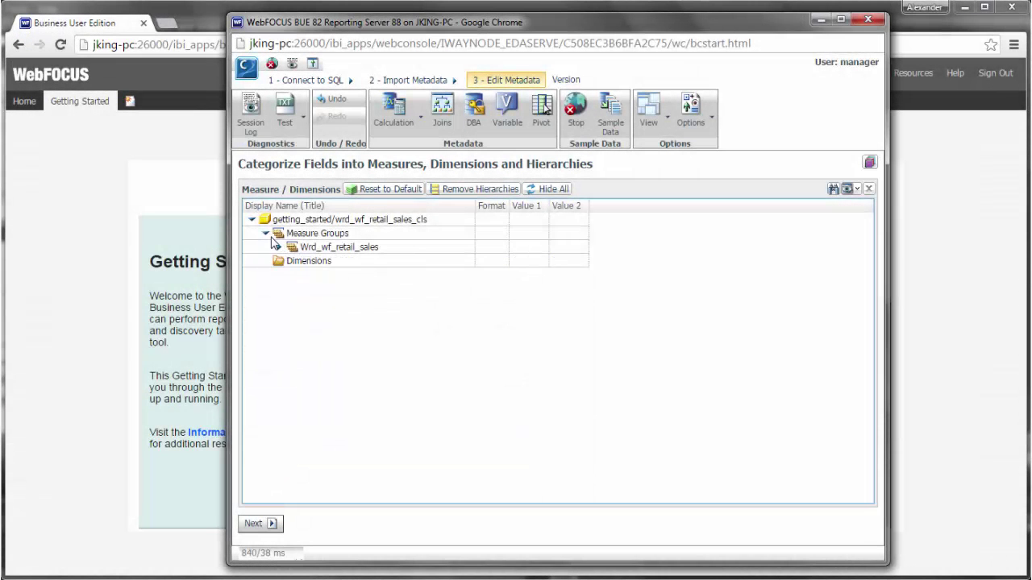
{"action": "left_click", "coordinate": [266, 234]}
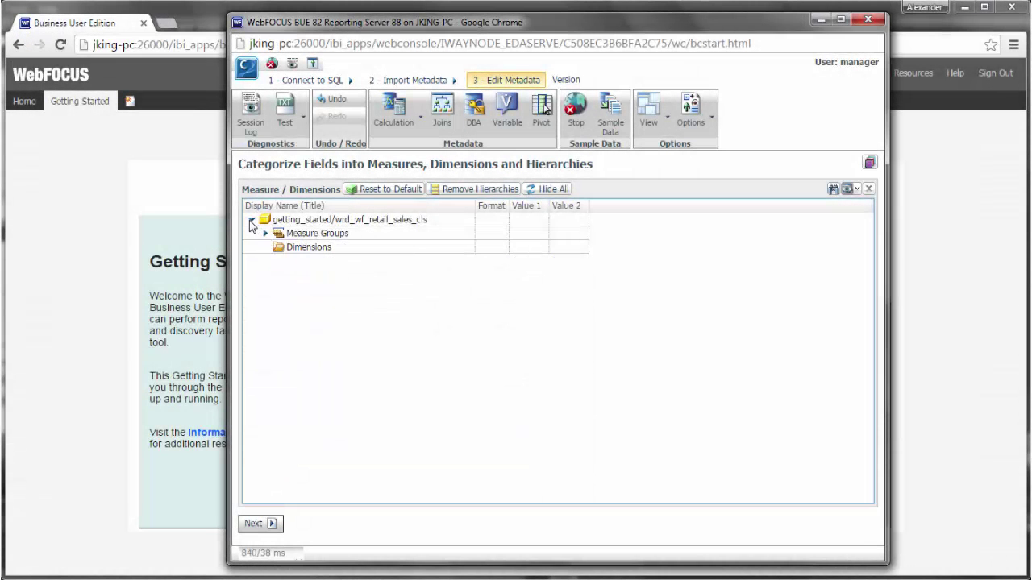
{"action": "left_click", "coordinate": [252, 220]}
{"action": "left_click", "coordinate": [251, 221]}
{"action": "left_click", "coordinate": [265, 233]}
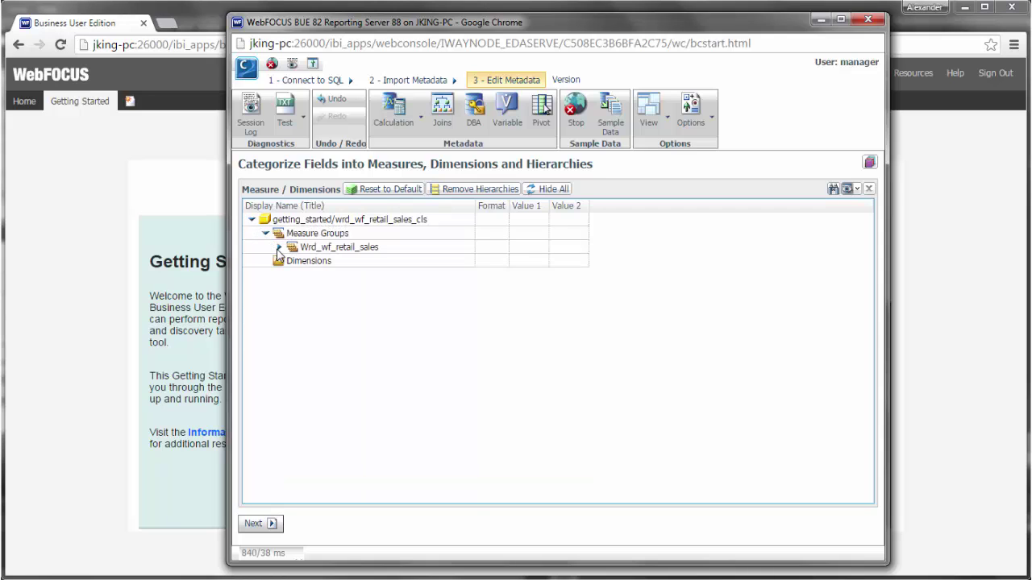
{"action": "left_click", "coordinate": [278, 248]}
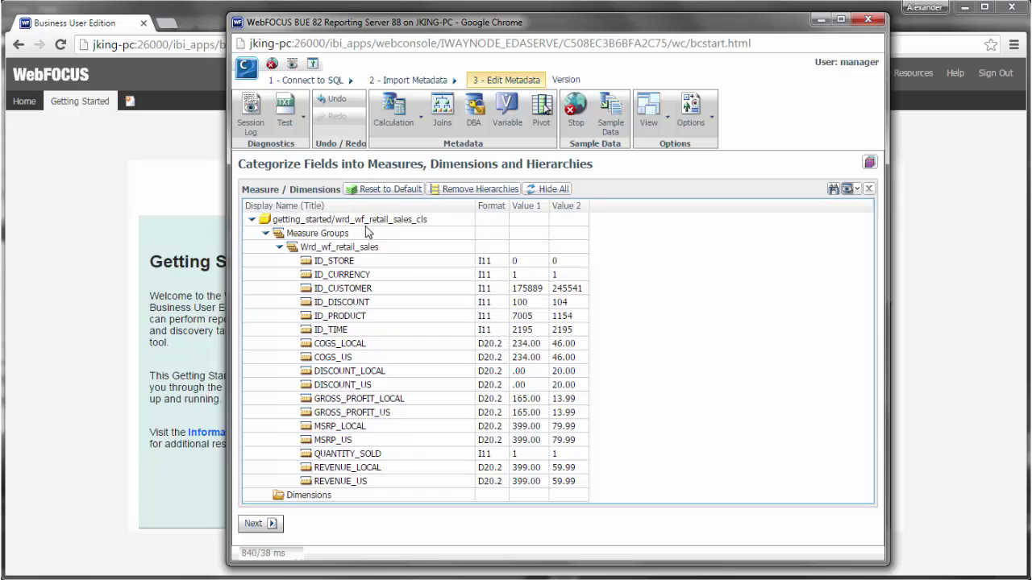
- In a maximized Joins Modeling View, add wrd_wf_retail_product beside the sales table and enlarge both tables
{"action": "left_click", "coordinate": [443, 123]}
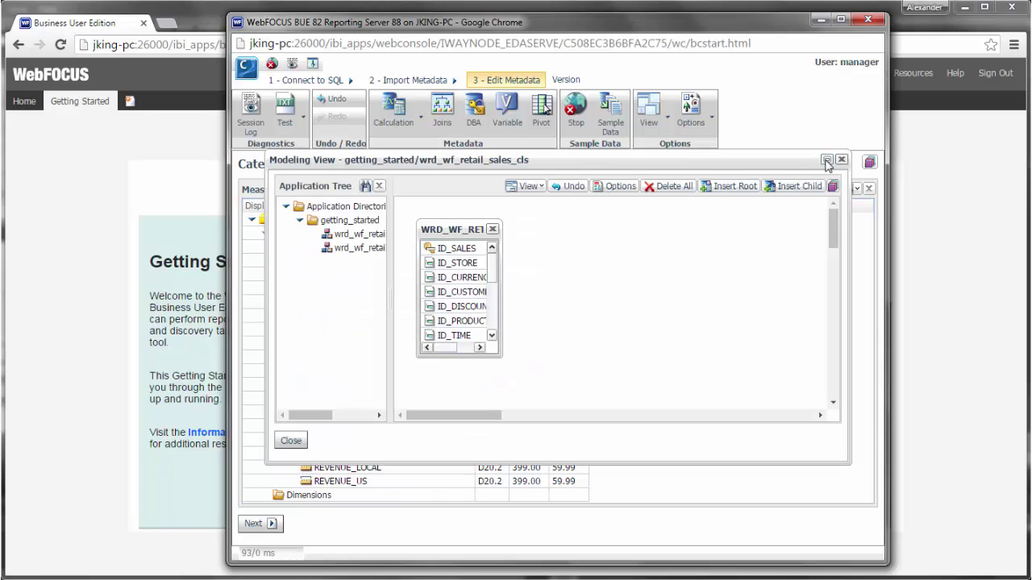
{"action": "left_click", "coordinate": [827, 160]}
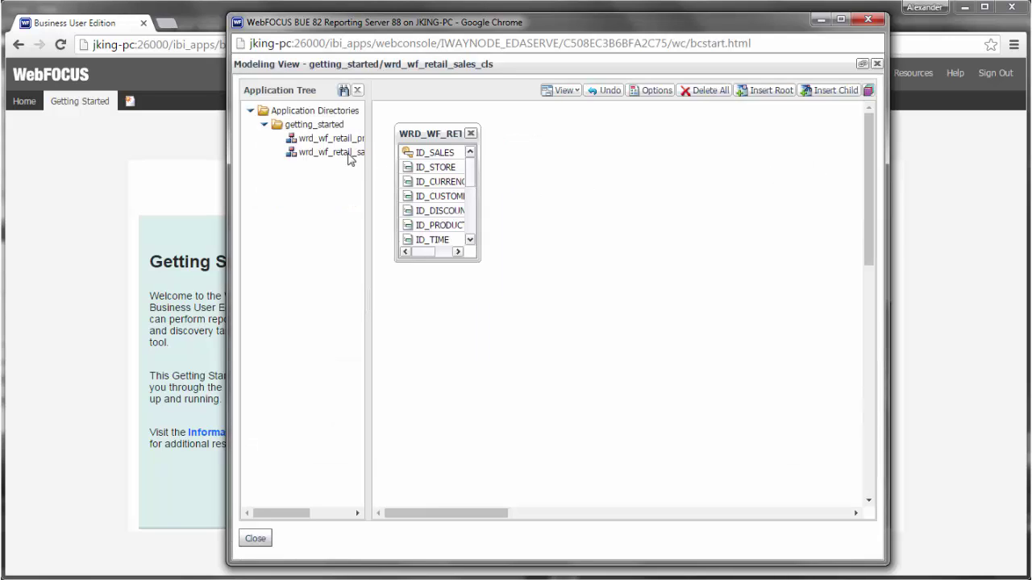
{"action": "left_click_drag", "start_coordinate": [327, 142], "coordinate": [350, 158]}
{"action": "left_click_drag", "start_coordinate": [523, 173], "coordinate": [667, 208]}
{"action": "left_click_drag", "start_coordinate": [600, 208], "coordinate": [589, 302]}
{"action": "left_click_drag", "start_coordinate": [448, 208], "coordinate": [445, 302]}
- Join sales to product on ID_PRODUCT and confirm the join is a unique inner join
{"action": "left_click_drag", "start_coordinate": [432, 228], "coordinate": [553, 158]}
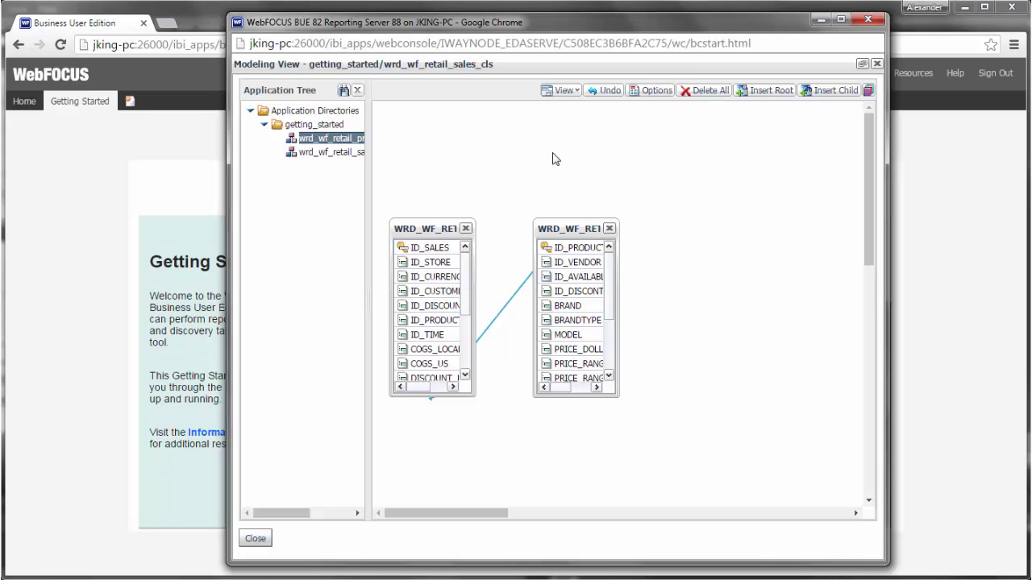
{"action": "left_click", "coordinate": [501, 318]}
{"action": "right_click", "coordinate": [501, 317]}
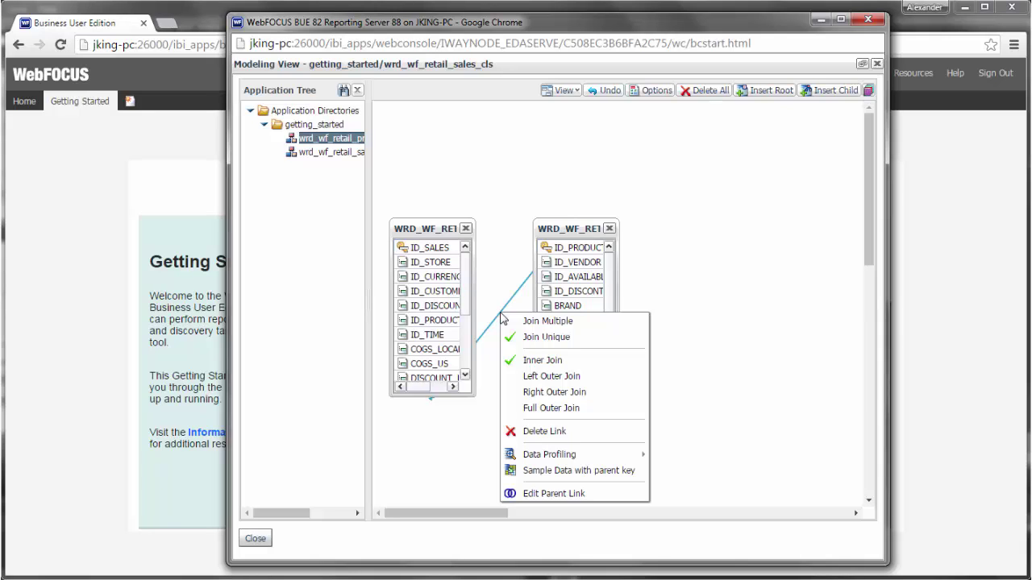
{"action": "left_click", "coordinate": [503, 287]}
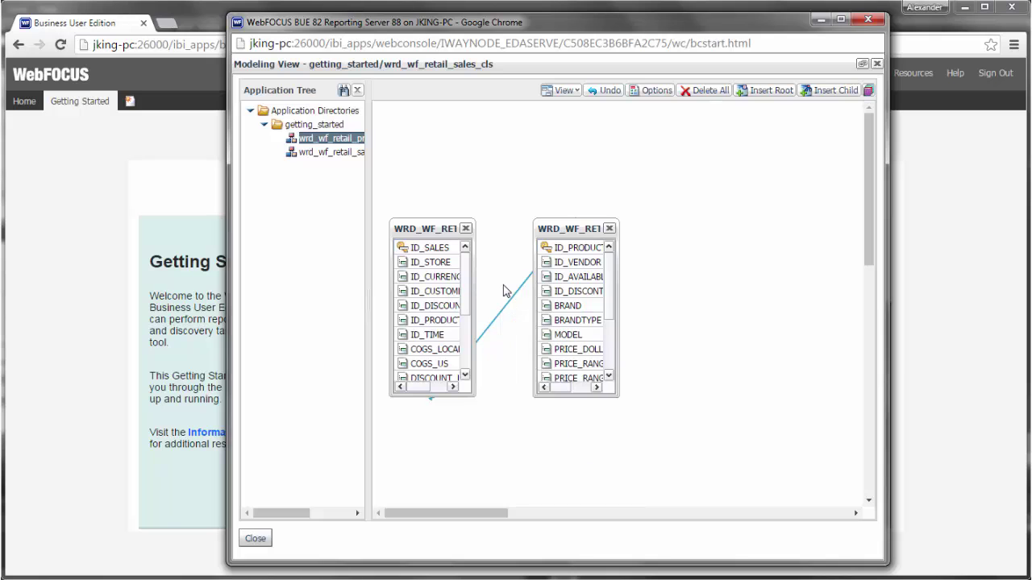
- Reset field categories to default, then expand Wrd_wf_retail_product and the PRICE, PRODUCT and BRAND hierarchies
{"action": "left_click", "coordinate": [256, 538]}
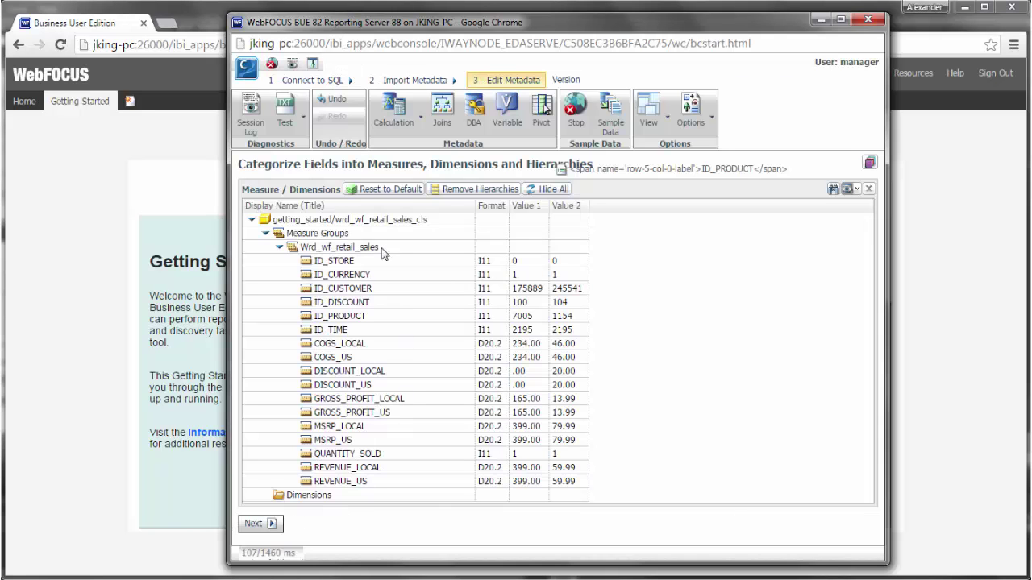
{"action": "left_click", "coordinate": [374, 192]}
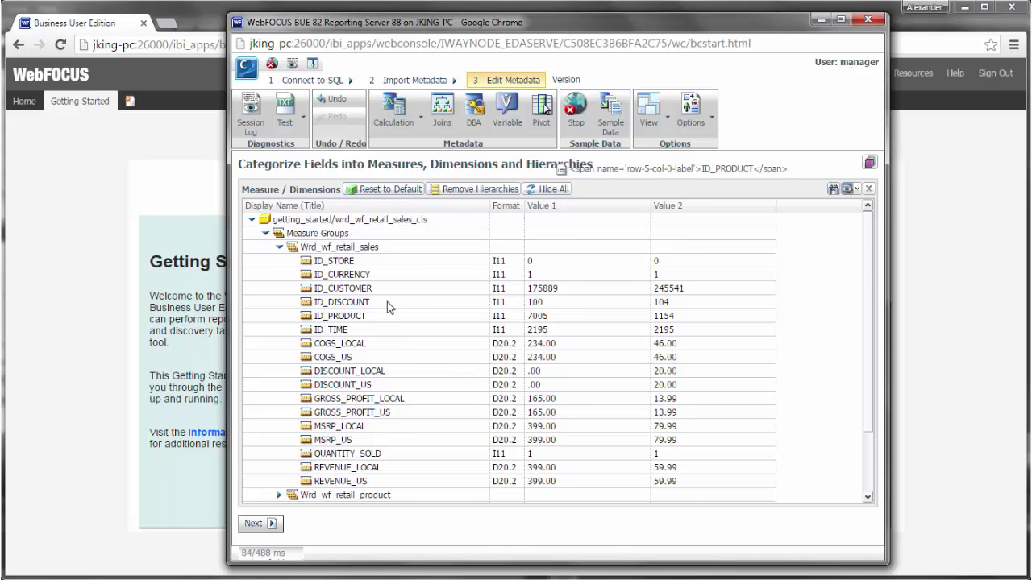
{"action": "scroll", "coordinate": [388, 307], "scroll_direction": "down", "scroll_amount": 3}
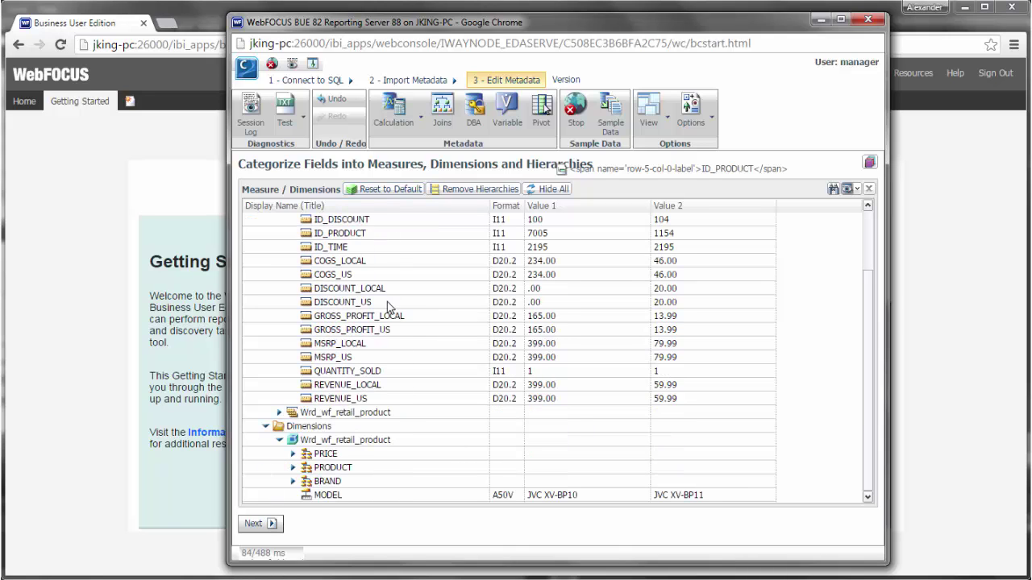
{"action": "left_click", "coordinate": [279, 412]}
{"action": "scroll", "coordinate": [370, 412], "scroll_direction": "down", "scroll_amount": 3}
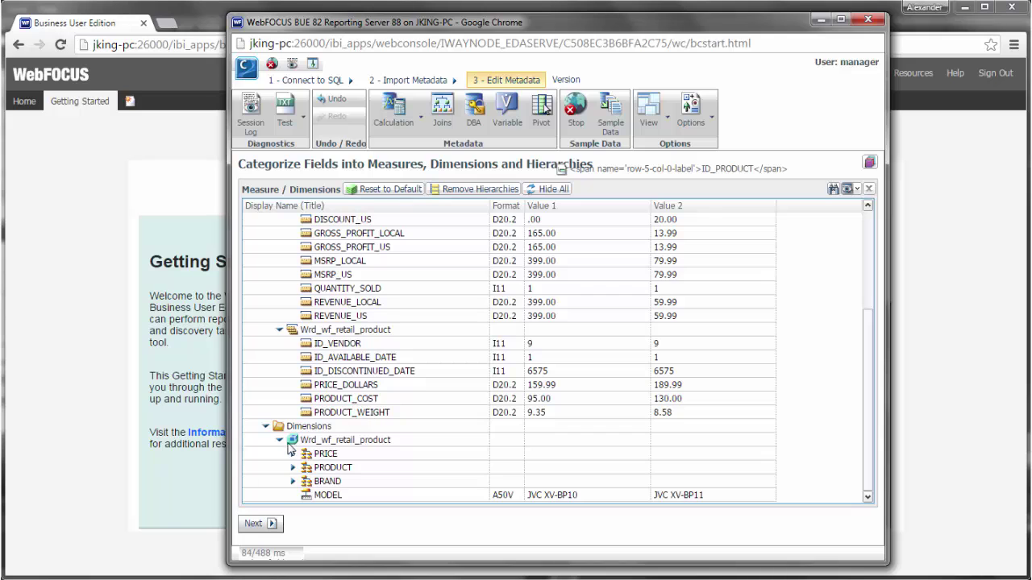
{"action": "left_click", "coordinate": [293, 454]}
{"action": "scroll", "coordinate": [306, 456], "scroll_direction": "down", "scroll_amount": 1}
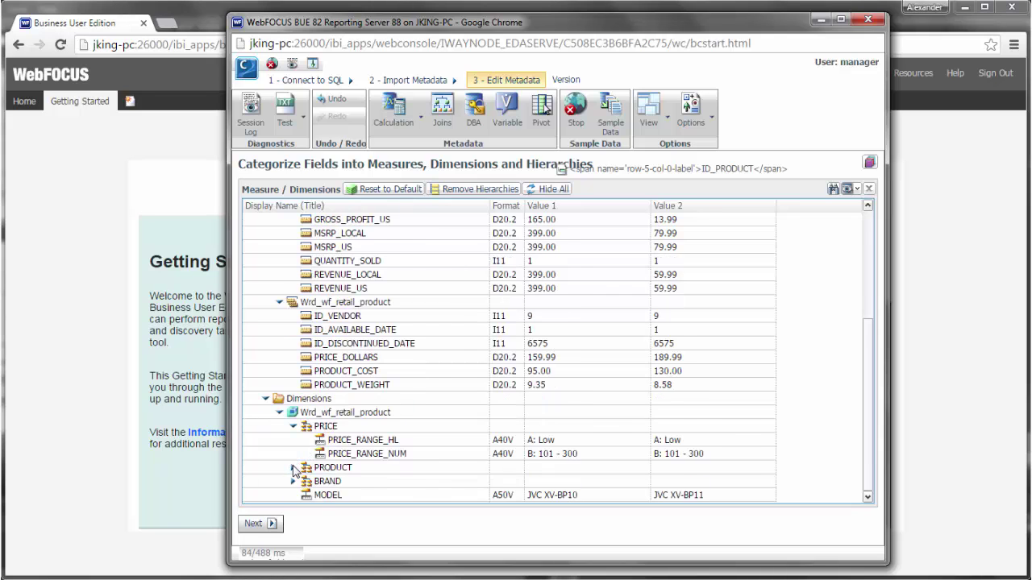
{"action": "left_click", "coordinate": [293, 467]}
{"action": "scroll", "coordinate": [295, 468], "scroll_direction": "down", "scroll_amount": 2}
{"action": "scroll", "coordinate": [321, 442], "scroll_direction": "down", "scroll_amount": 1}
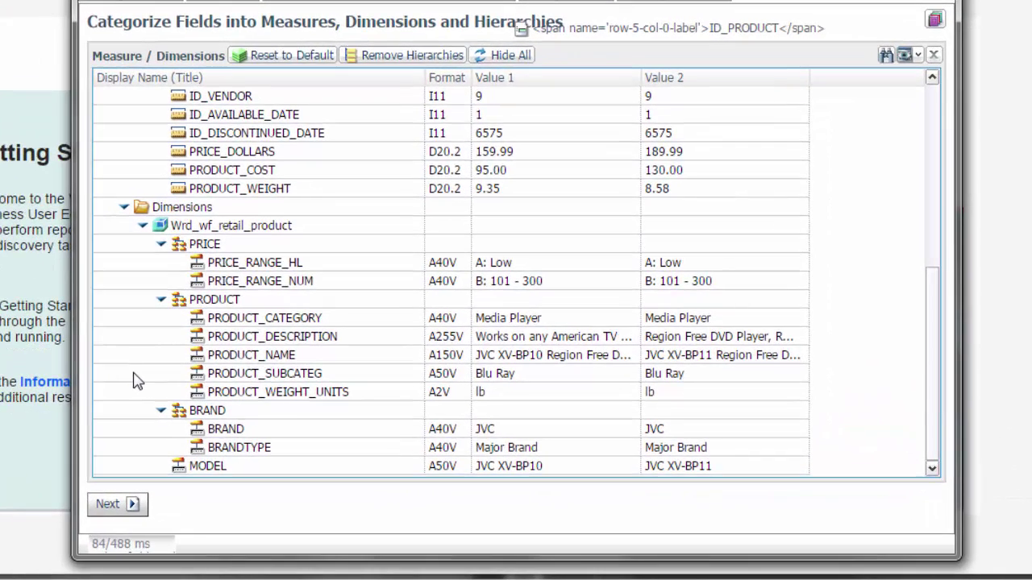
- Review the actions for the Wrd_wf_retail_product dimension and BRAND field without changing anything
{"action": "right_click", "coordinate": [258, 231]}
{"action": "mouse_move", "coordinate": [286, 265]}
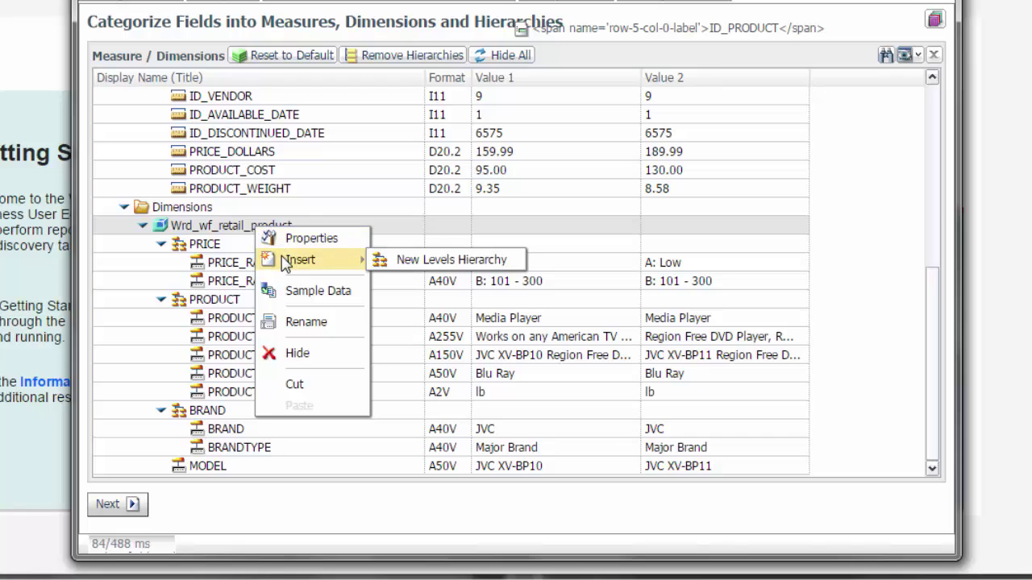
{"action": "left_click", "coordinate": [153, 268]}
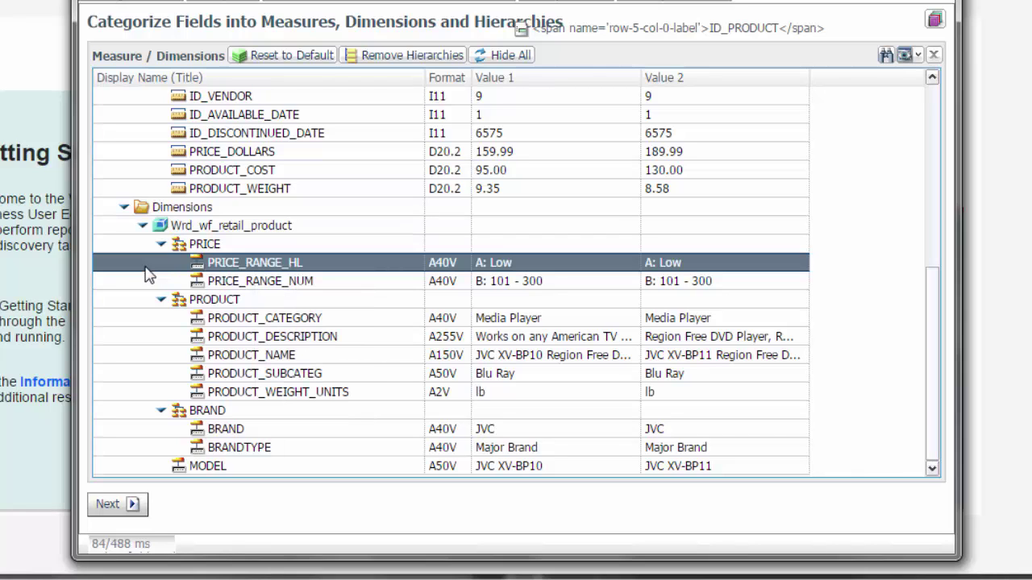
{"action": "right_click", "coordinate": [233, 434]}
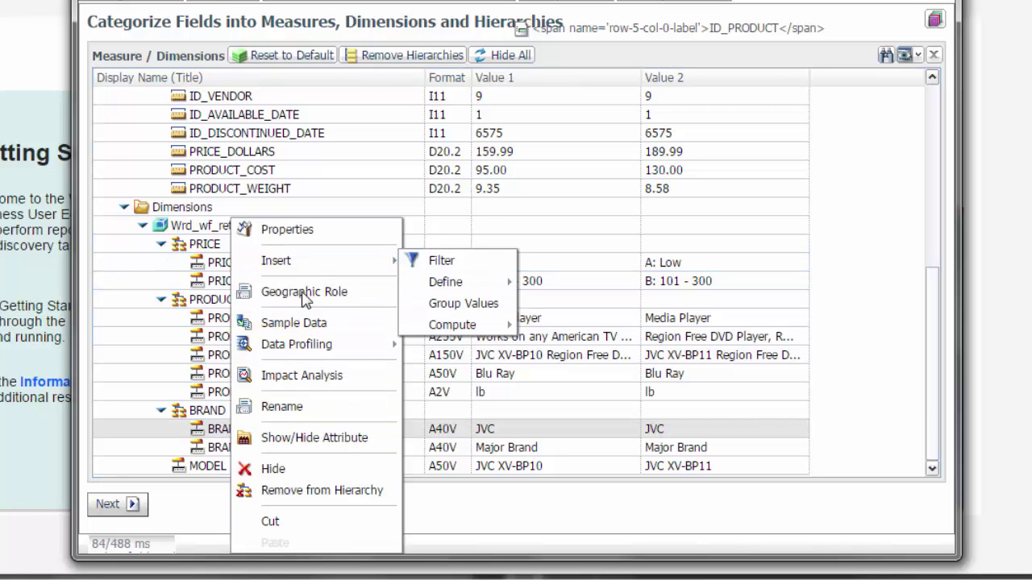
{"action": "mouse_move", "coordinate": [298, 353]}
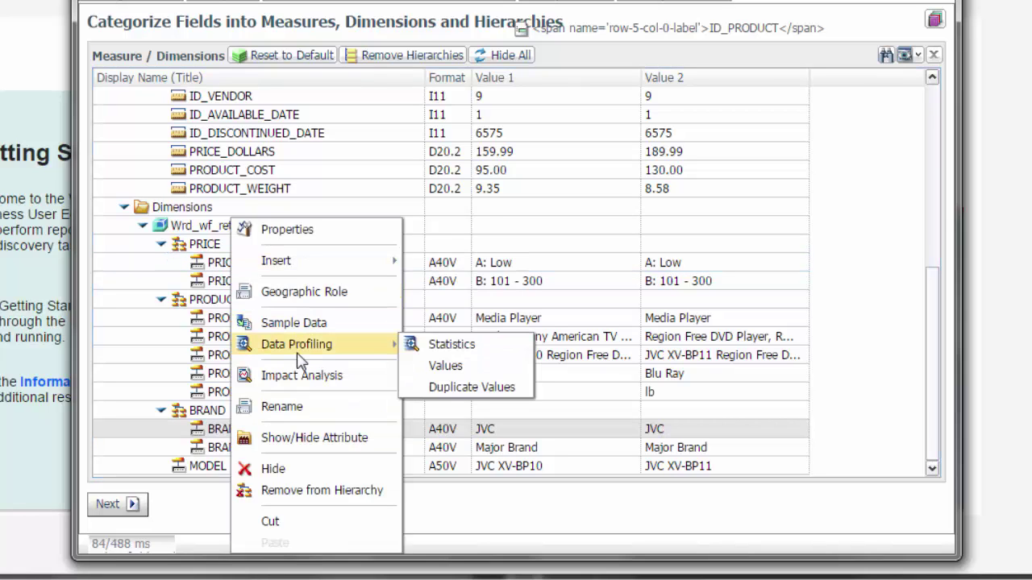
{"action": "left_click", "coordinate": [143, 373]}
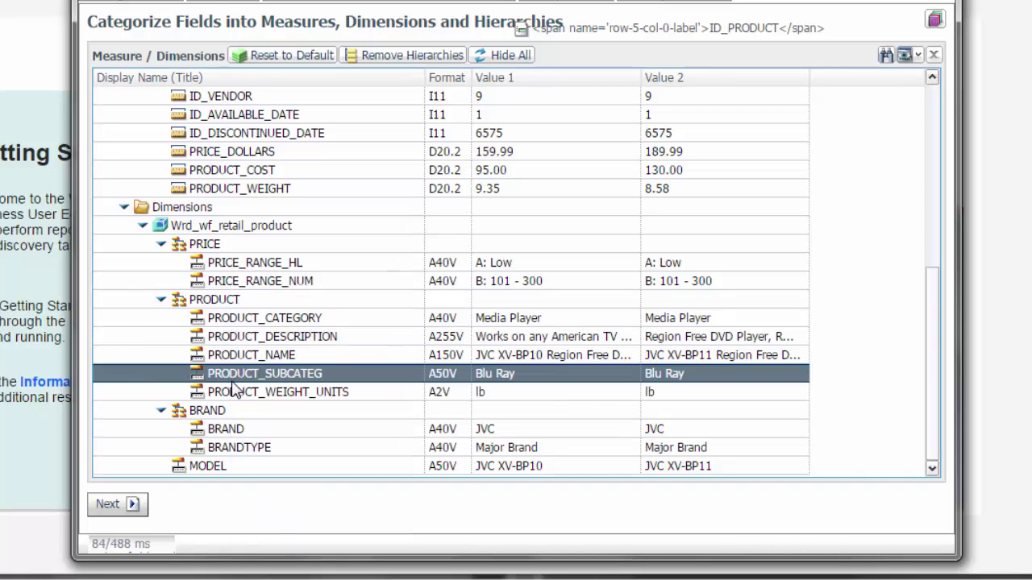
- Hide PRODUCT_WEIGHT_UNITS, move PRODUCT_SUBCATEG above PRODUCT_DESCRIPTION, and move MODEL under BRANDTYPE
{"action": "right_click", "coordinate": [261, 395]}
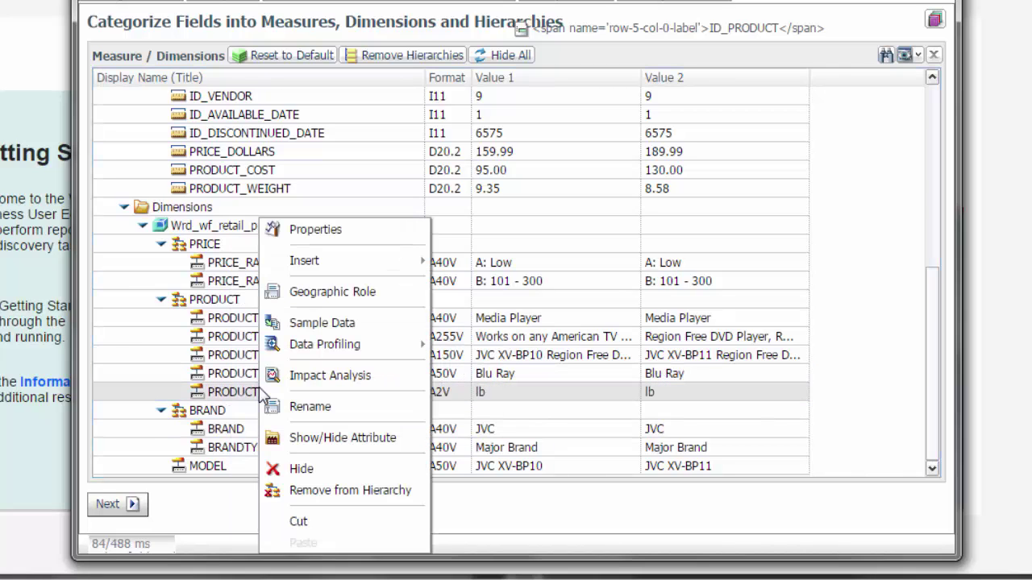
{"action": "left_click", "coordinate": [291, 470]}
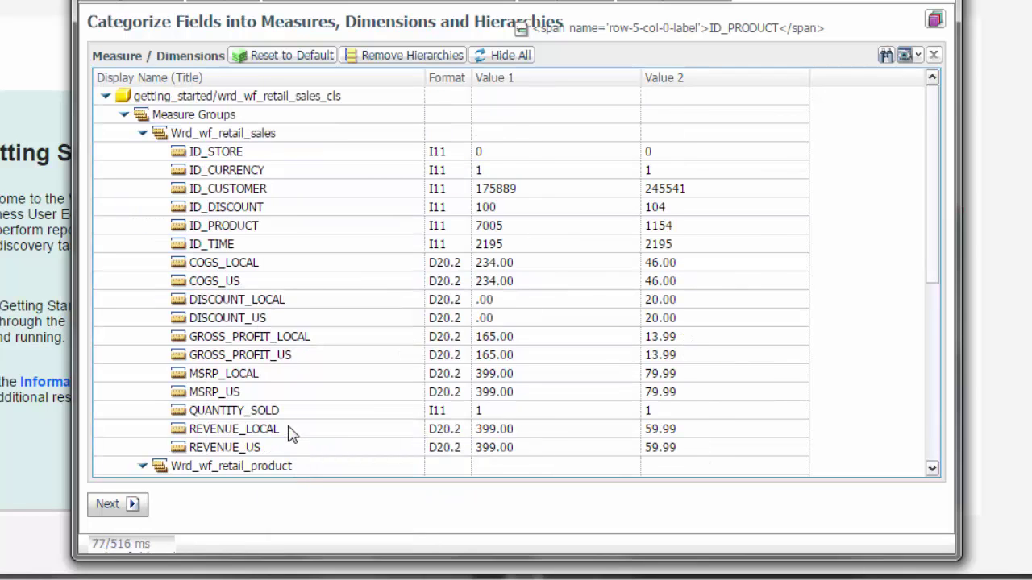
{"action": "scroll", "coordinate": [294, 452], "scroll_direction": "down", "scroll_amount": 7}
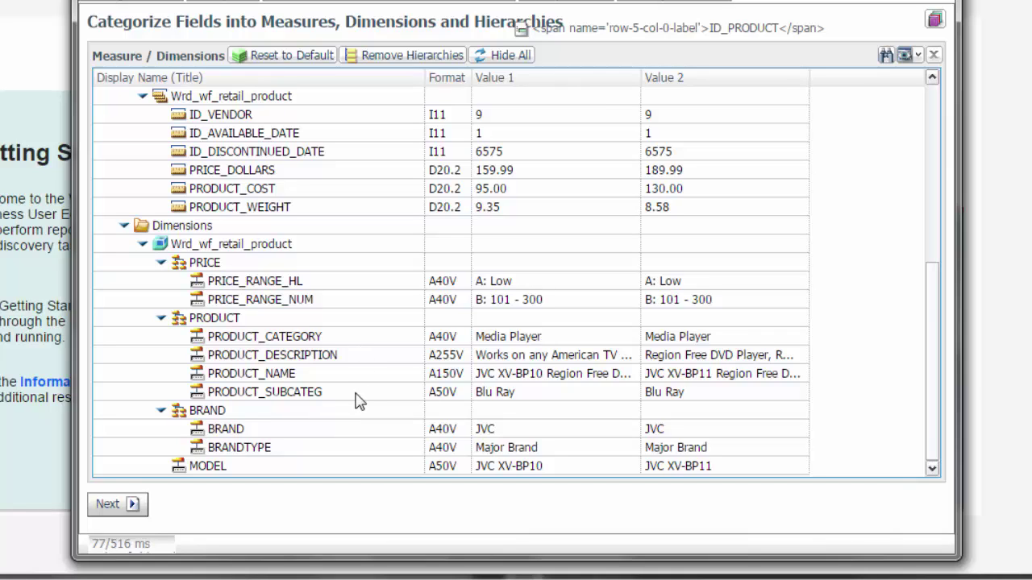
{"action": "left_click_drag", "start_coordinate": [299, 392], "coordinate": [305, 341]}
{"action": "left_click_drag", "start_coordinate": [212, 470], "coordinate": [250, 456]}
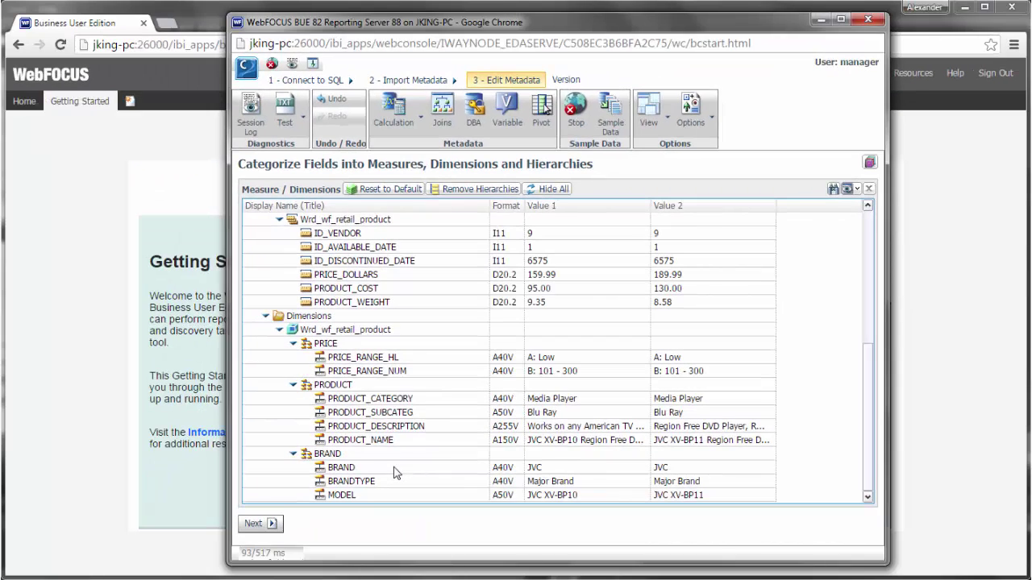
- Replace the synonym name with MyRetail_Sales and save it
{"action": "left_click", "coordinate": [269, 525]}
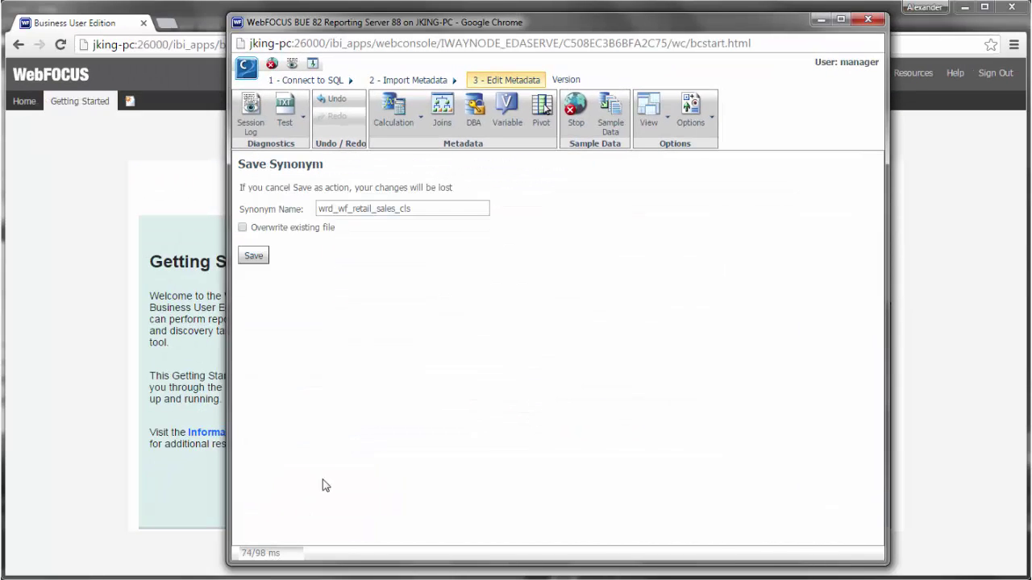
{"action": "left_click_drag", "start_coordinate": [416, 211], "coordinate": [318, 208]}
{"action": "type", "text": "MyRetail_Sales"}
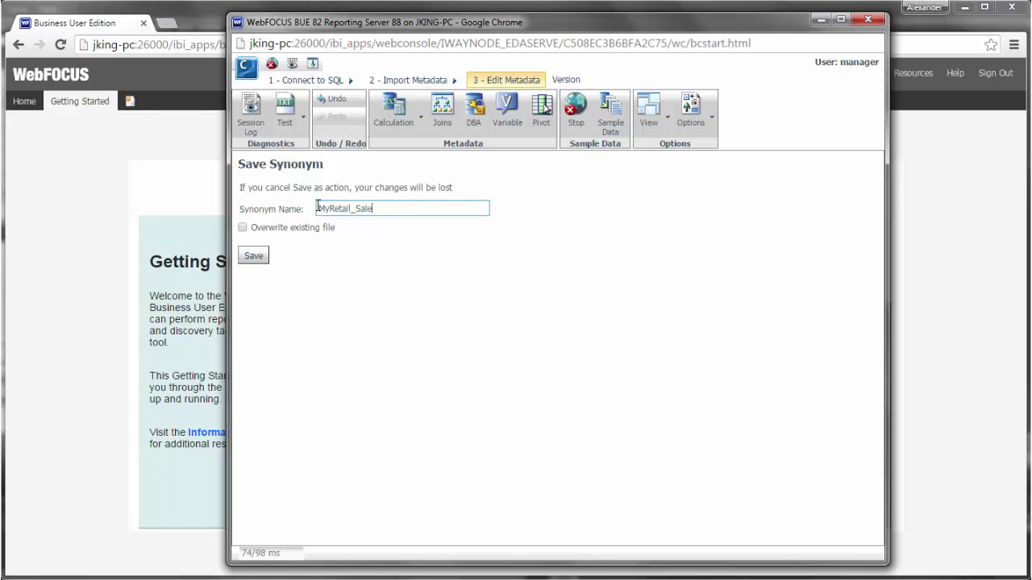
{"action": "left_click", "coordinate": [256, 256]}
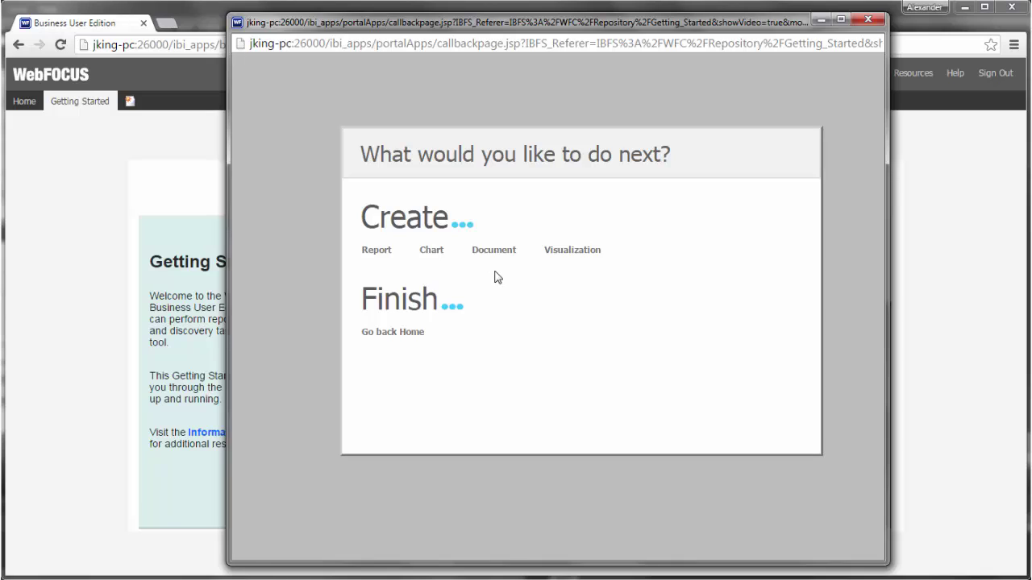
- Go back Home, closing the next-steps window
{"action": "left_click", "coordinate": [394, 332]}
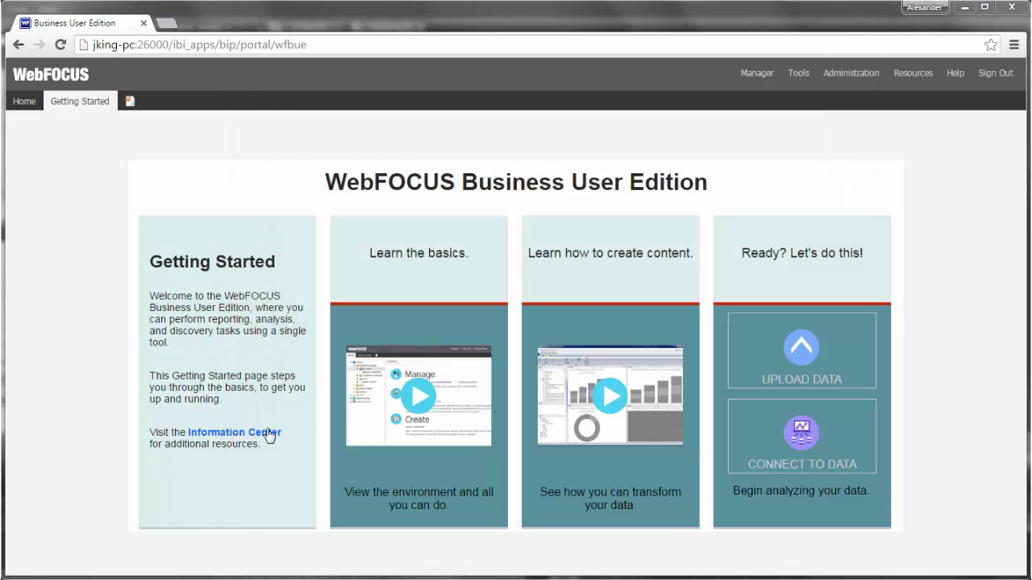